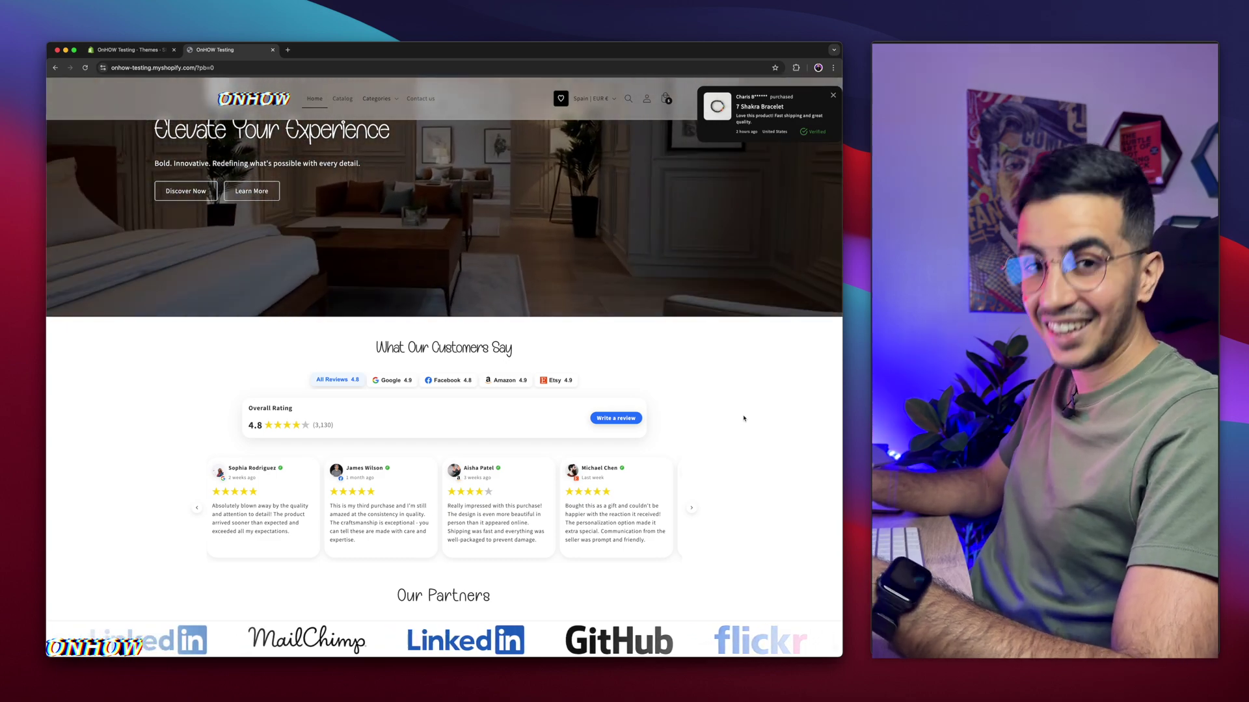
Scroll the storefront and dismiss the cart reminder popup
scroll(744, 418, "down", 5)
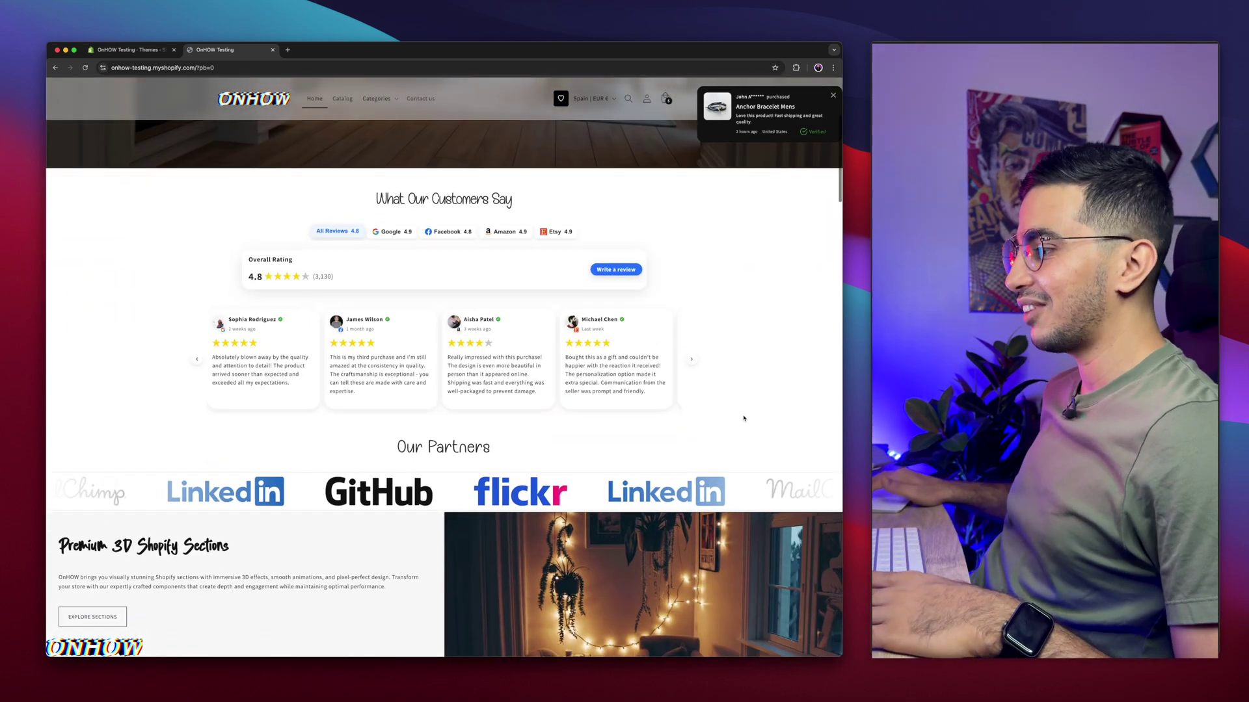
scroll(744, 418, "up", 4)
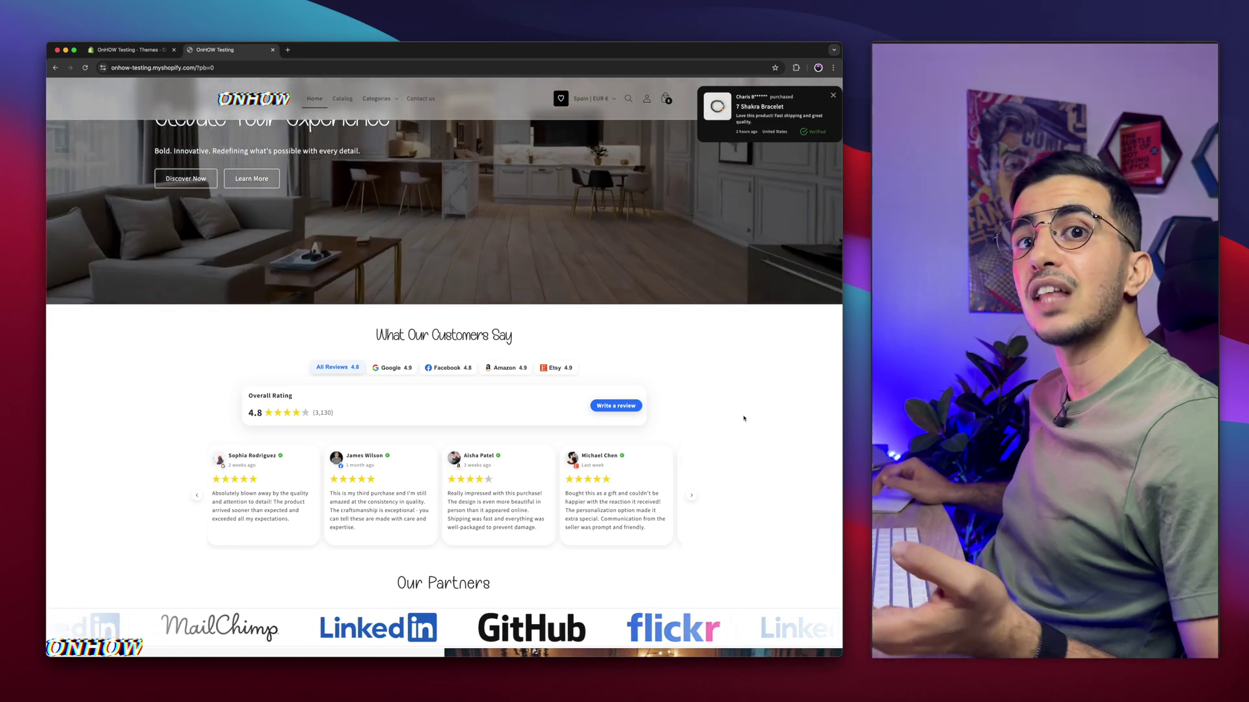
scroll(744, 418, "down", 4)
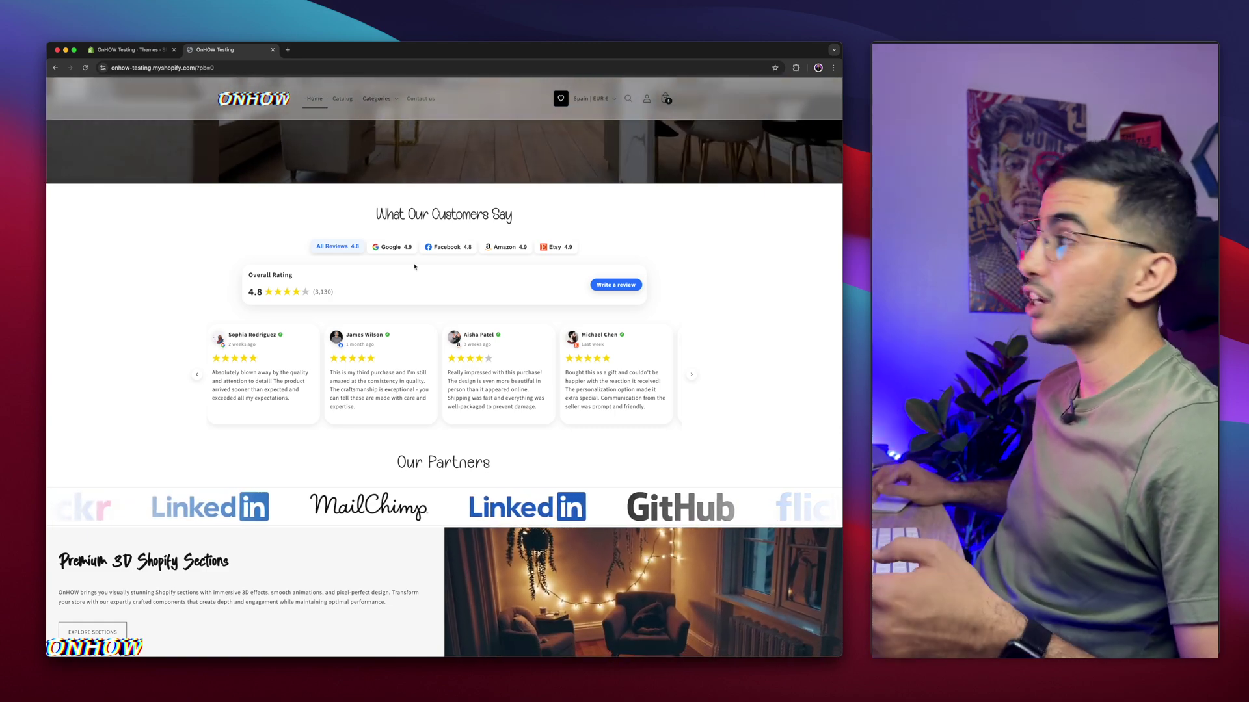
scroll(729, 156, "up", 5, "ctrl")
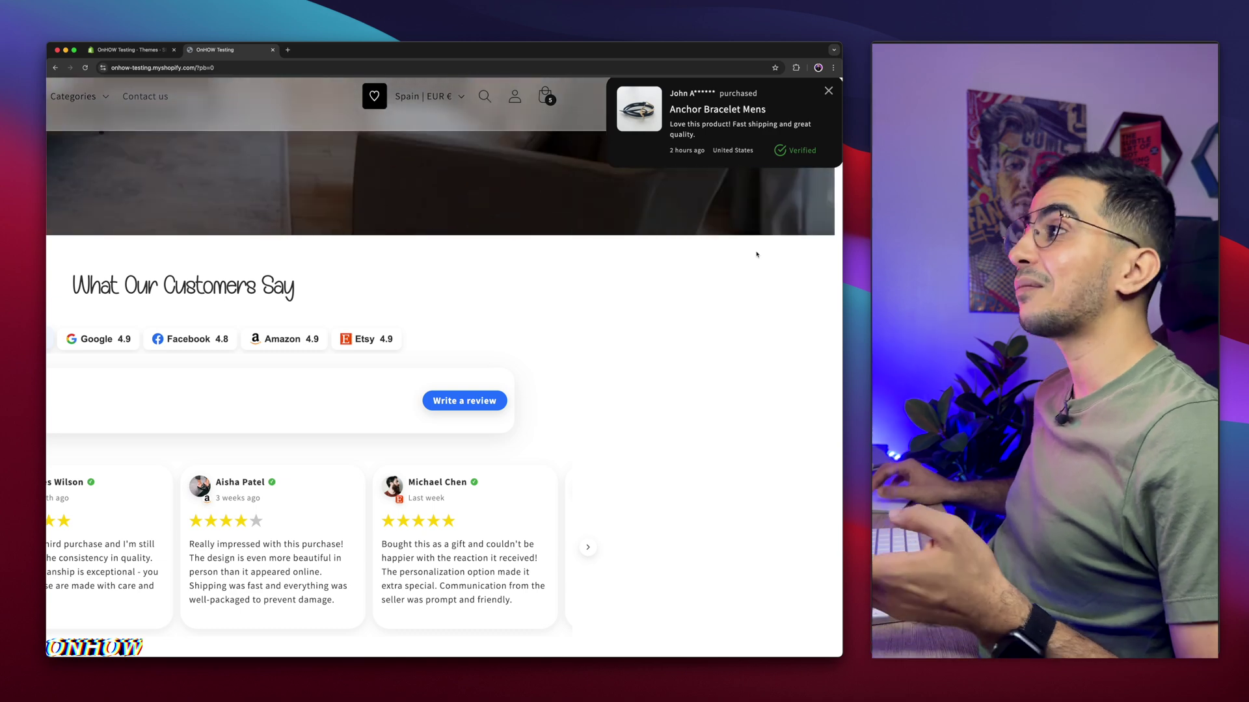
scroll(630, 253, "up", 1)
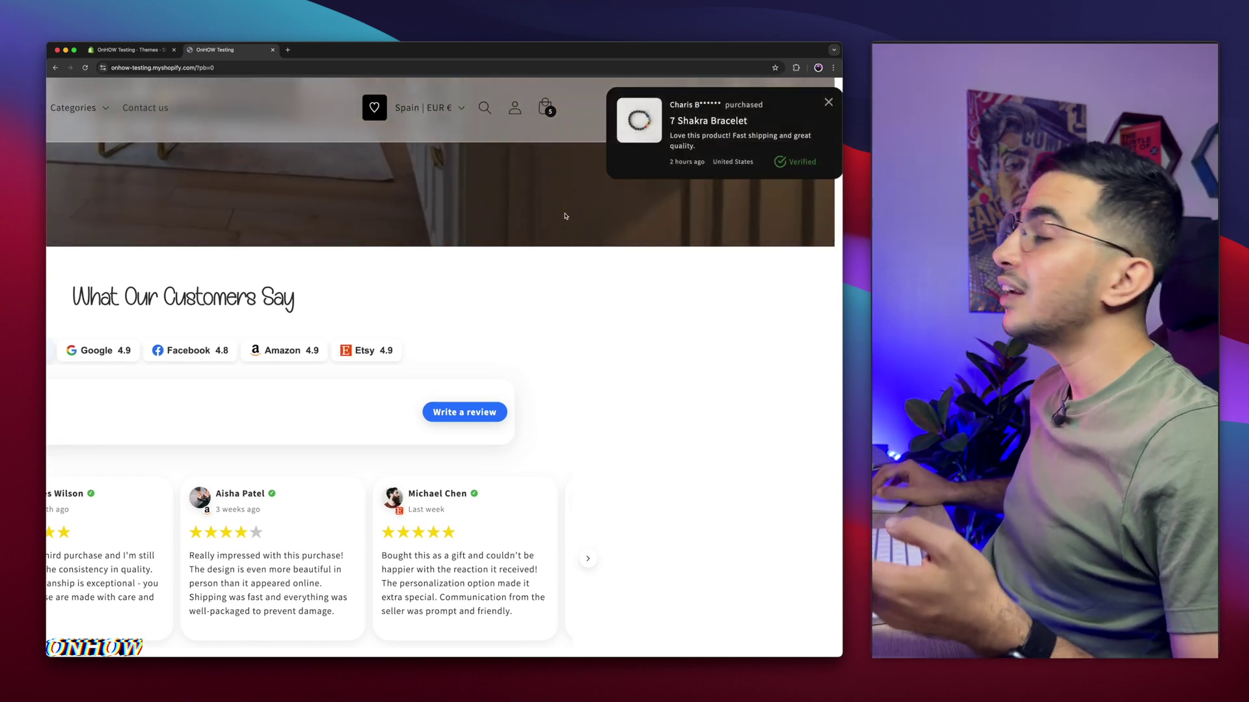
scroll(197, 264, "down", 5)
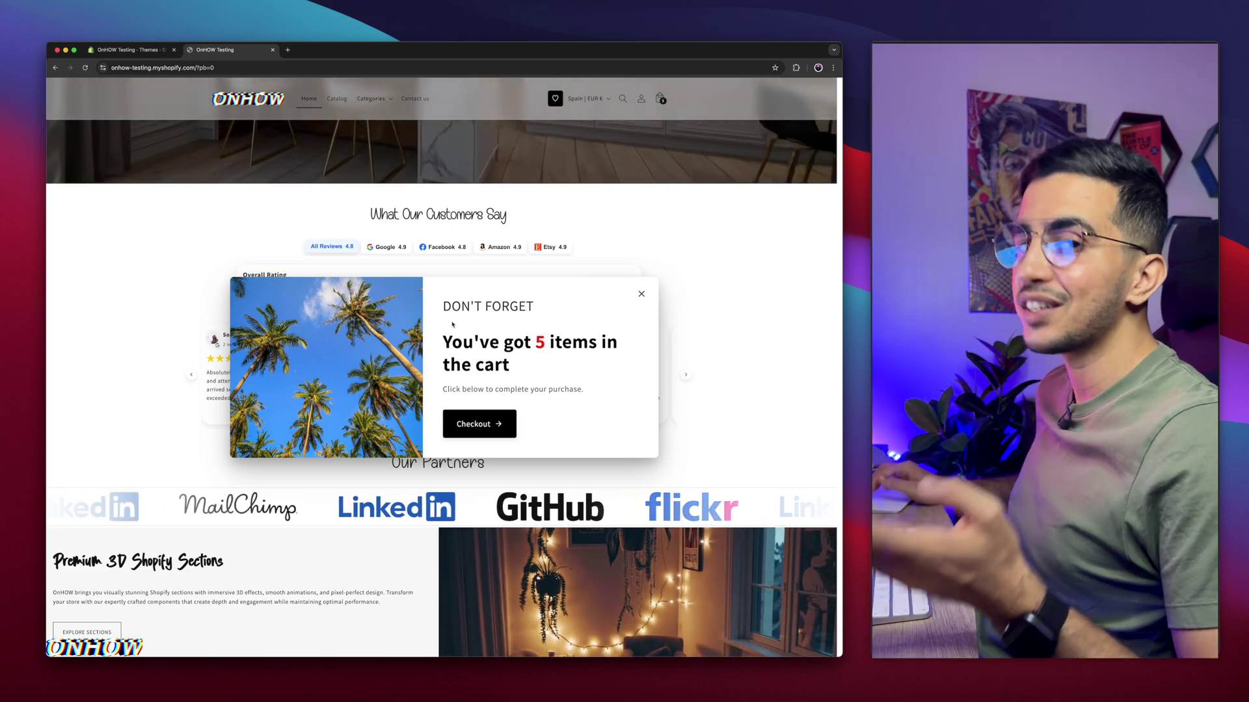
left_click(640, 296)
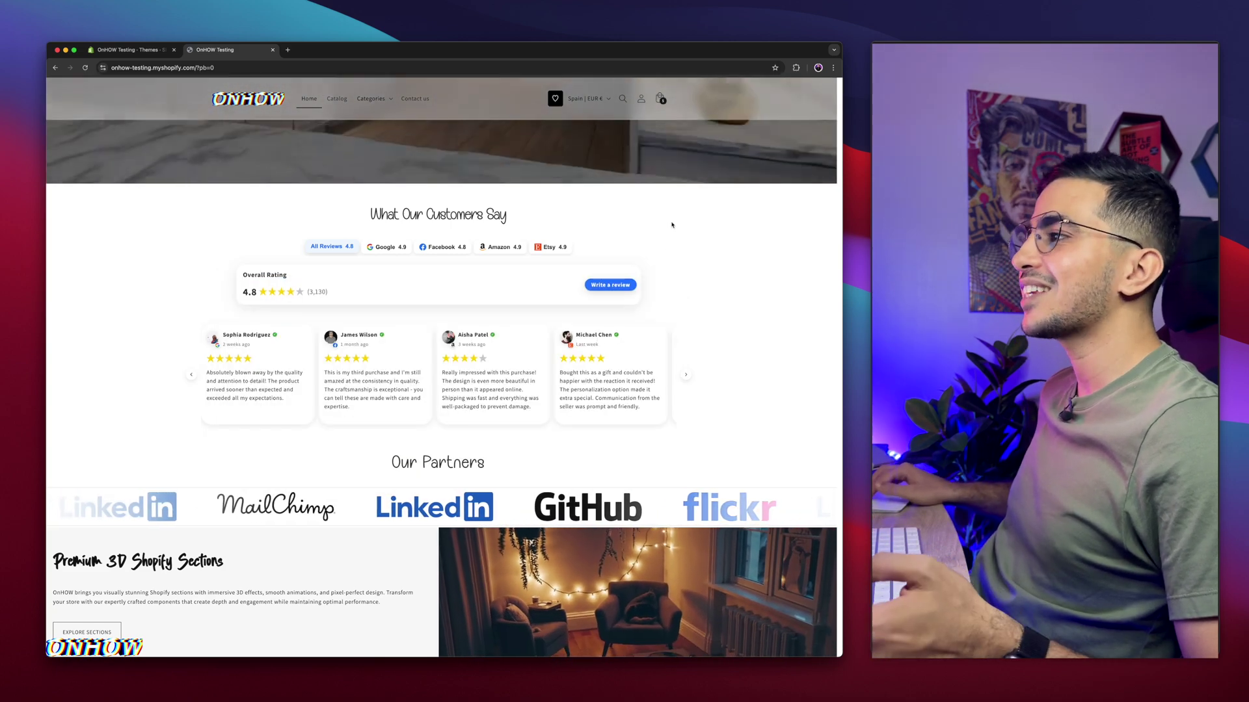
Scroll to Featured products and open the Anchor Bracelet Mens product page
scroll(439, 321, "up", 2)
scroll(439, 322, "down", 8)
scroll(439, 324, "down", 20)
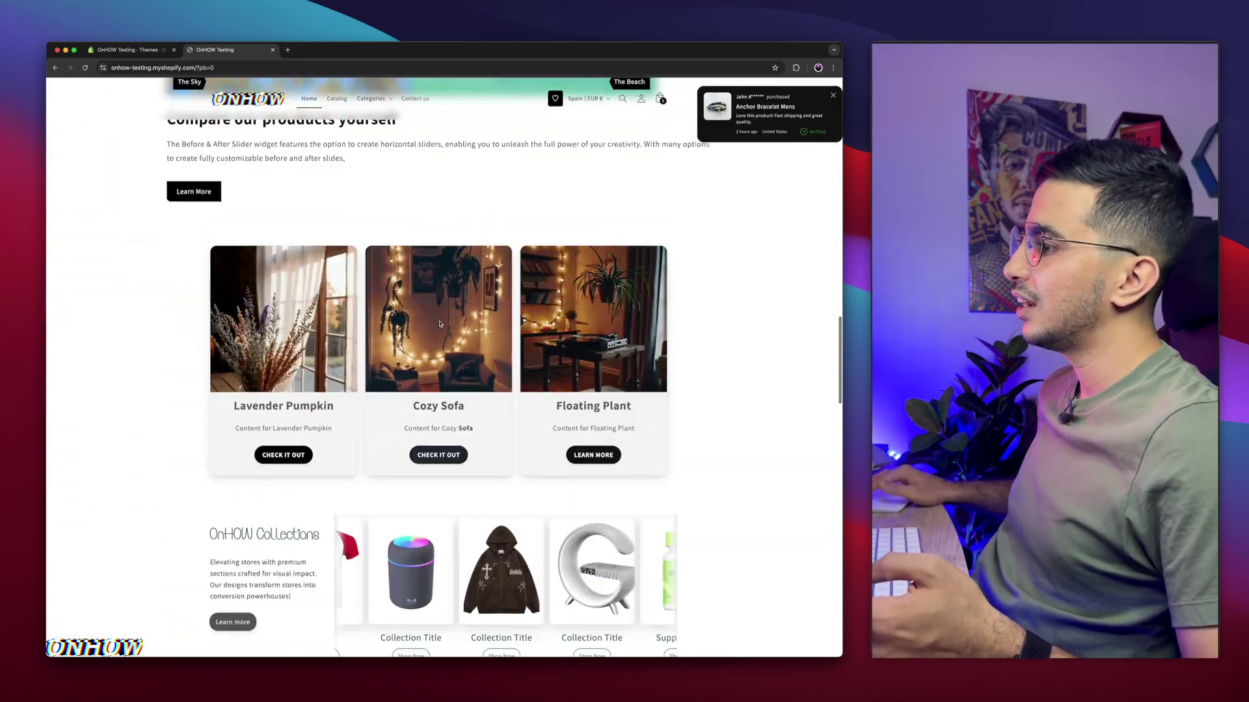
scroll(439, 322, "down", 5)
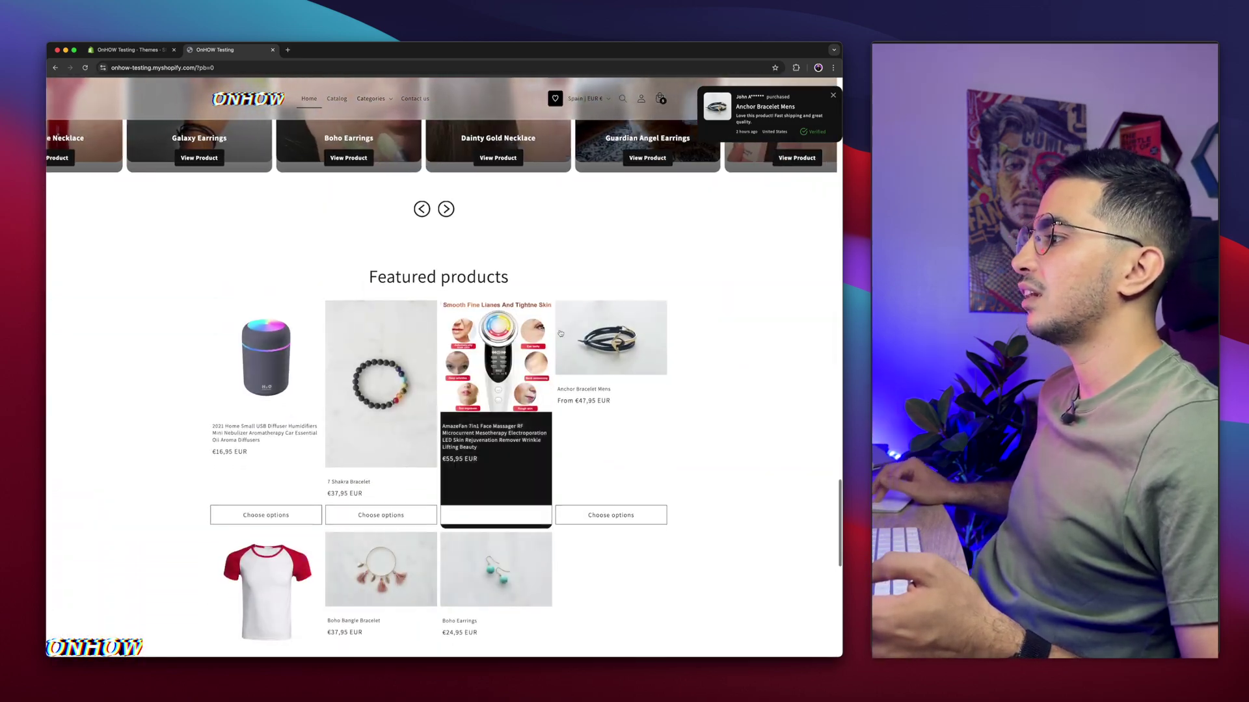
left_click(577, 333)
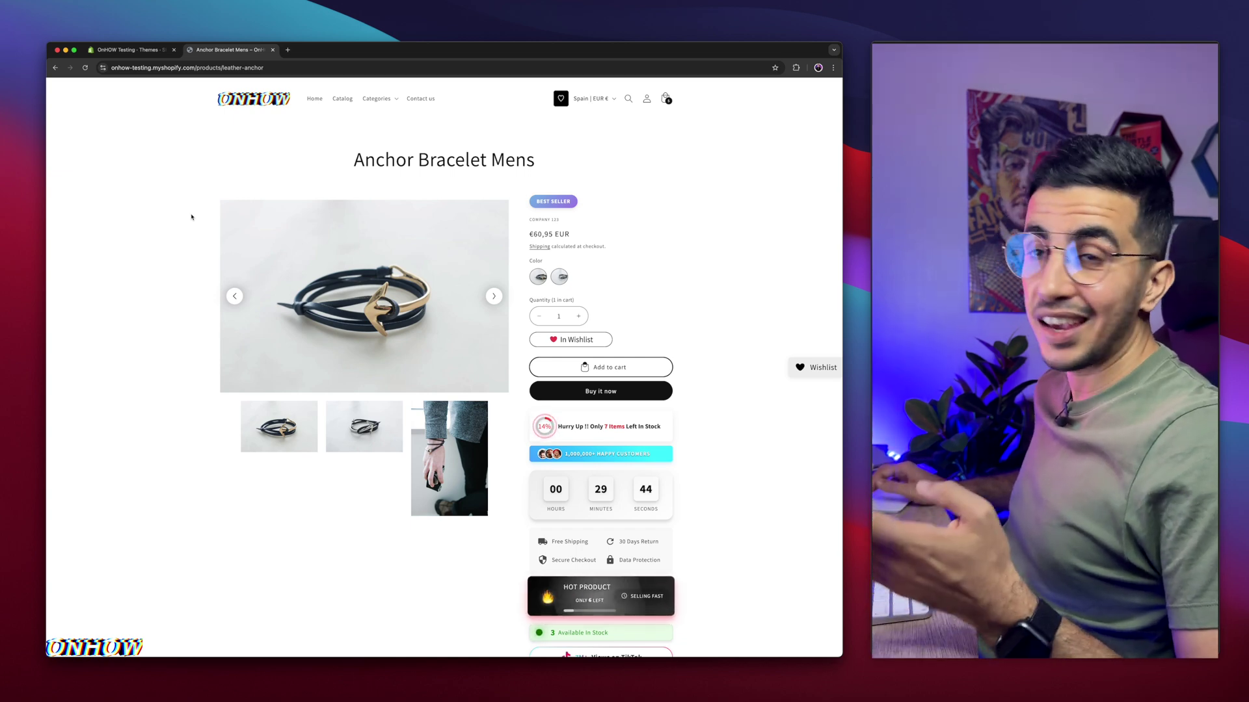
Close the product tab and preview the Horizon theme in a new tab
left_click(273, 50)
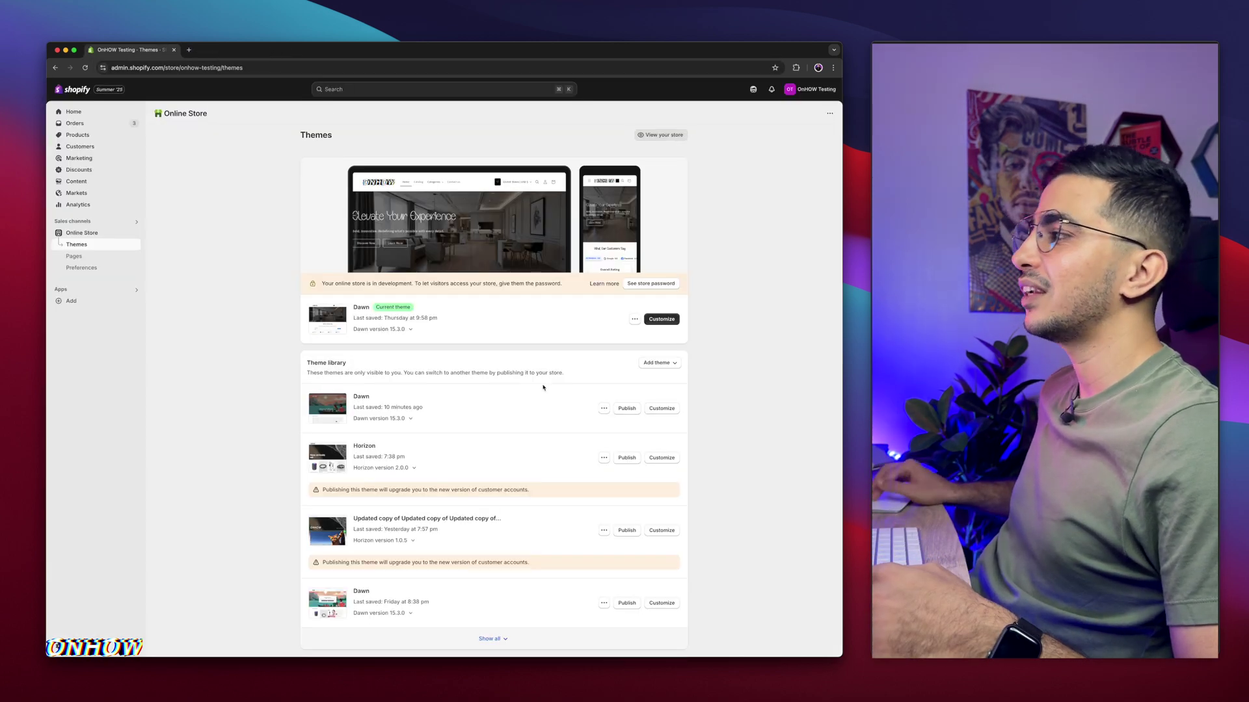
left_click(604, 458)
left_click(582, 472)
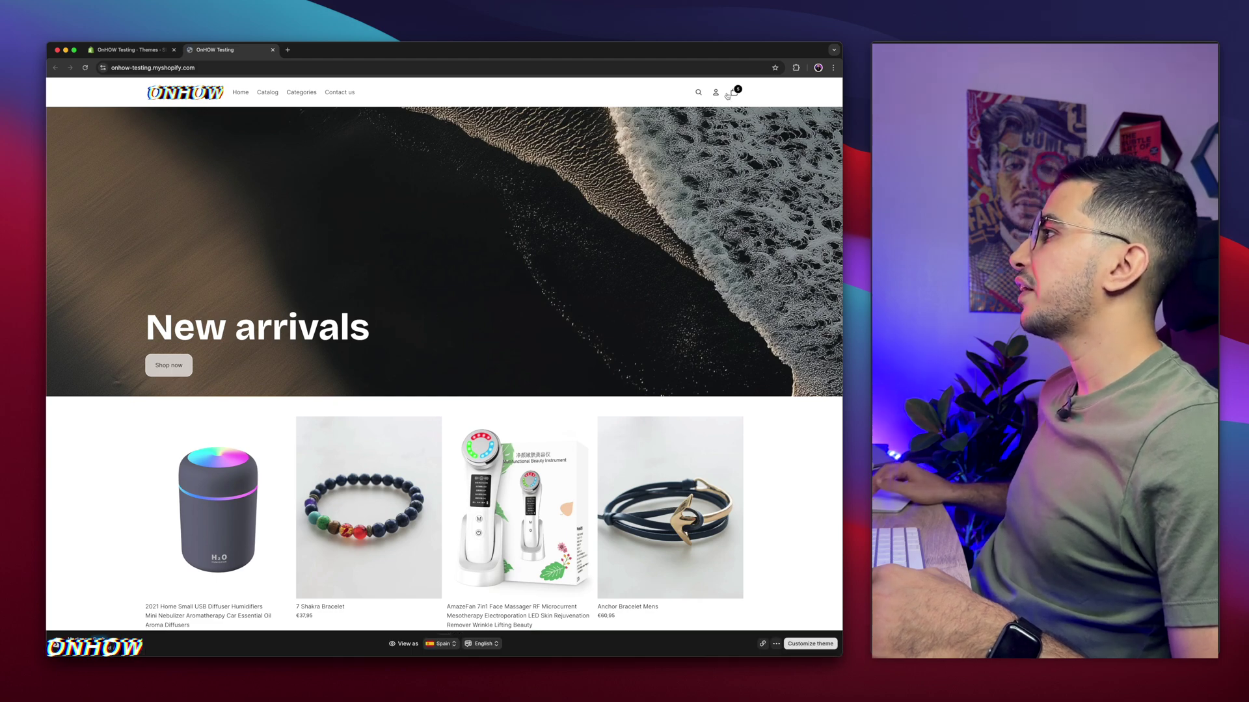
Open the Horizon preview's cart, expand Discount, and return to the Themes tab
left_click(729, 94)
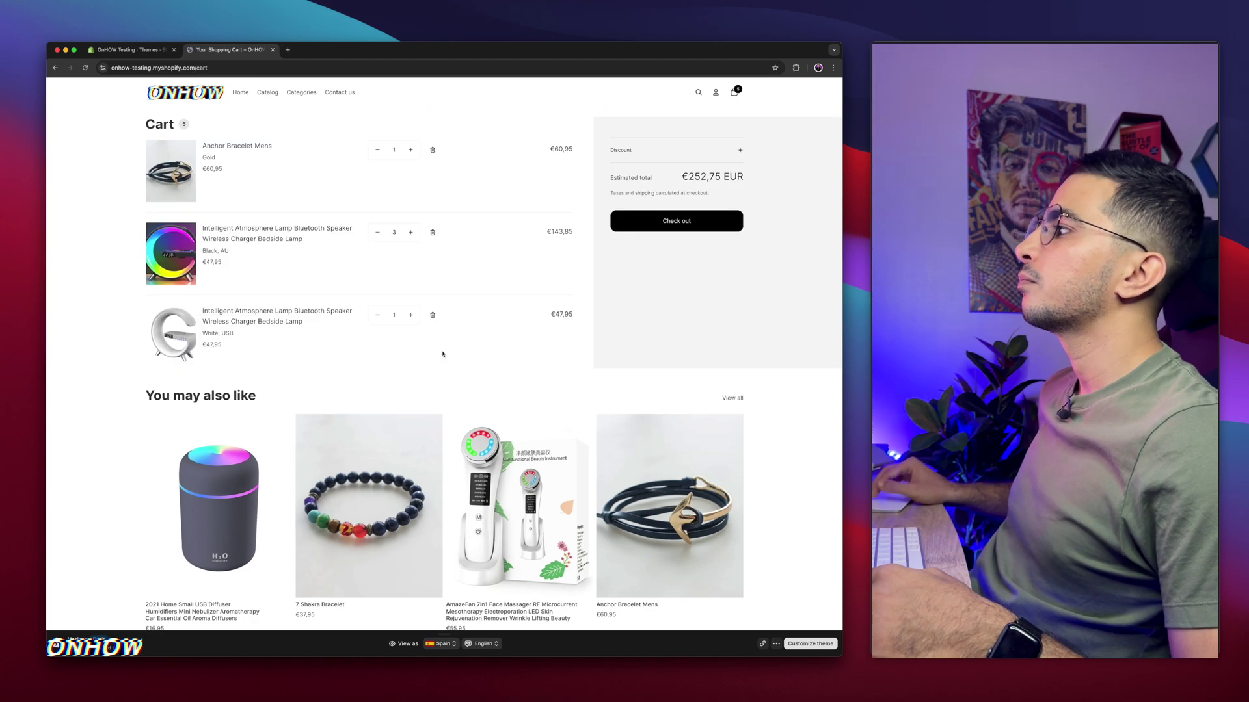
left_click(706, 150)
scroll(665, 156, "up", 5)
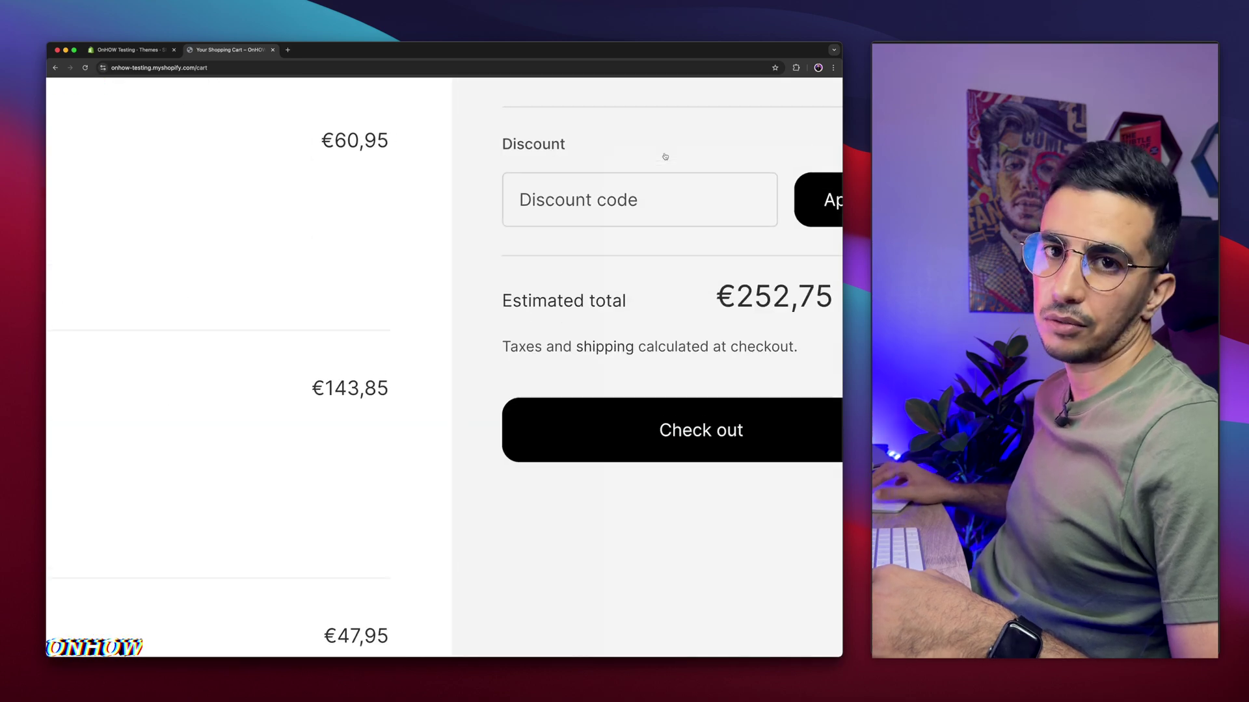
scroll(665, 156, "down", 5)
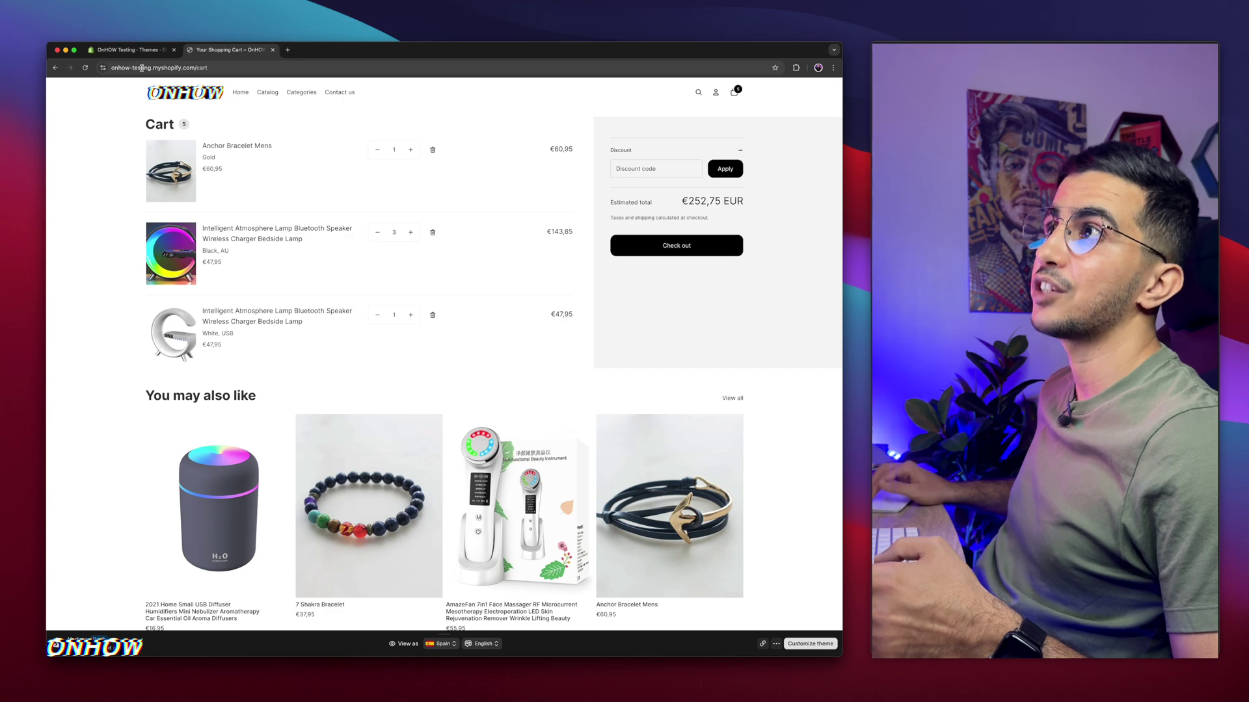
left_click(131, 50)
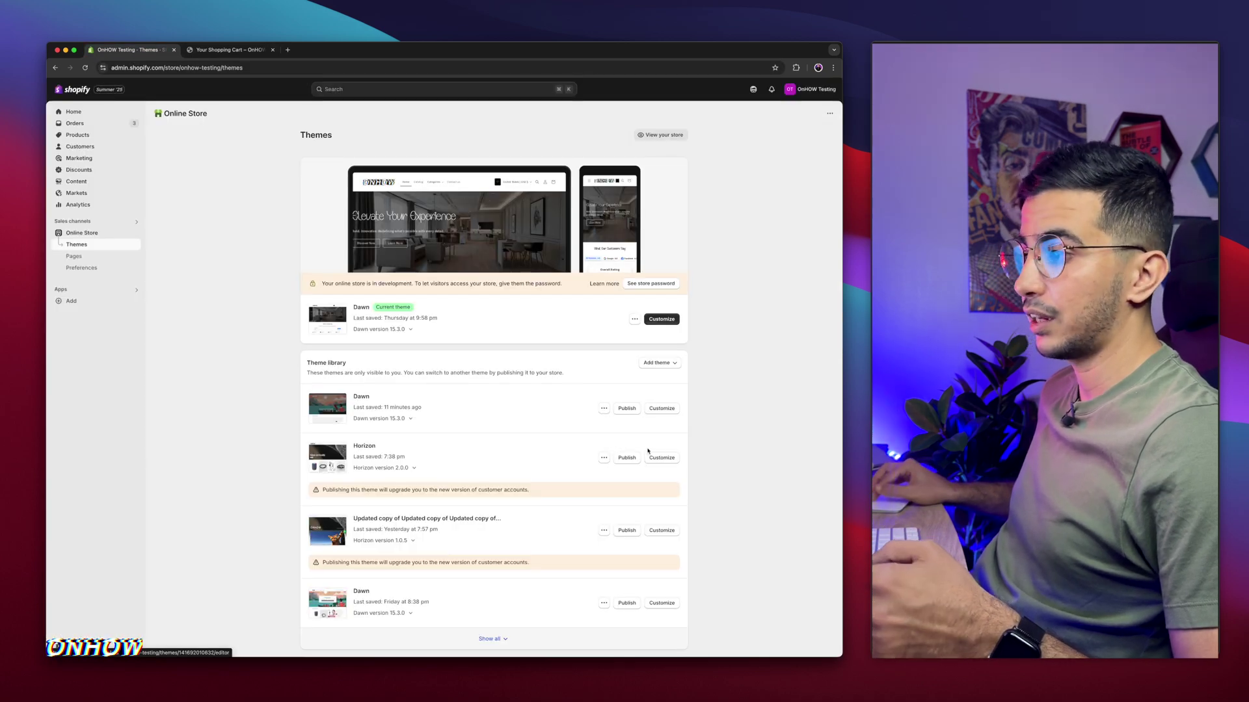
Briefly open Horizon in the theme editor, return to Themes, and check Dawn's actions menu
left_click(659, 457)
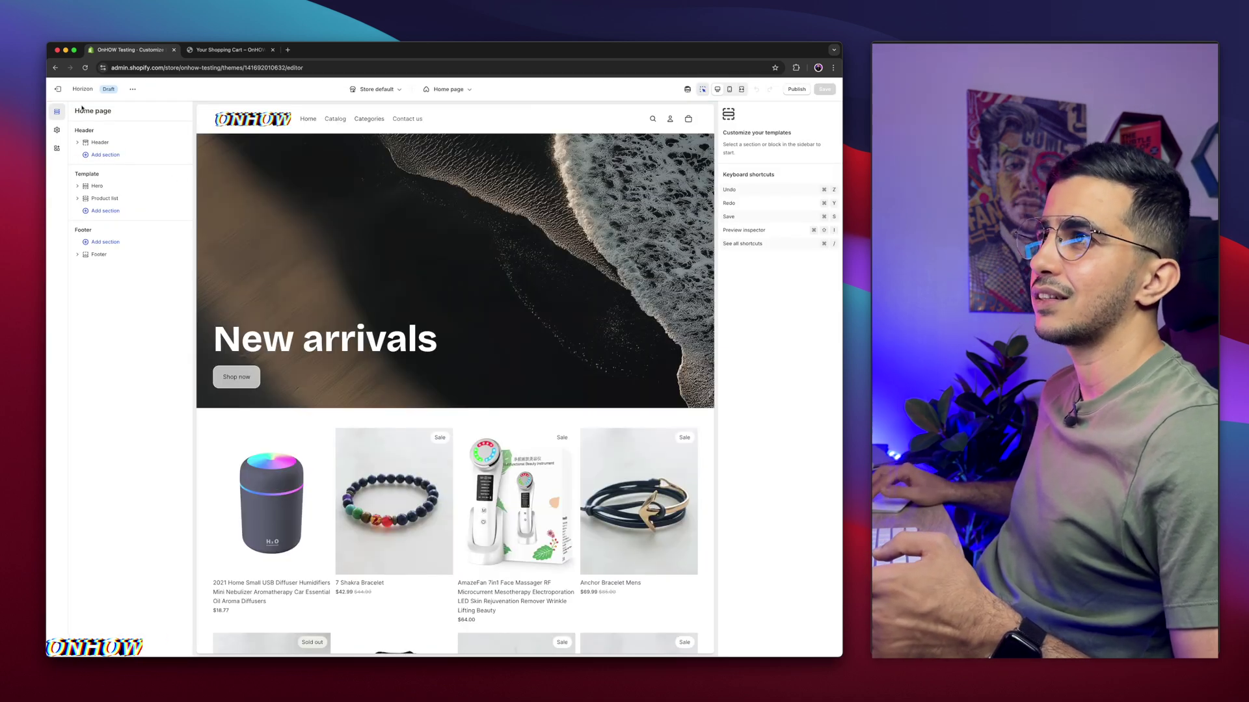
left_click(58, 89)
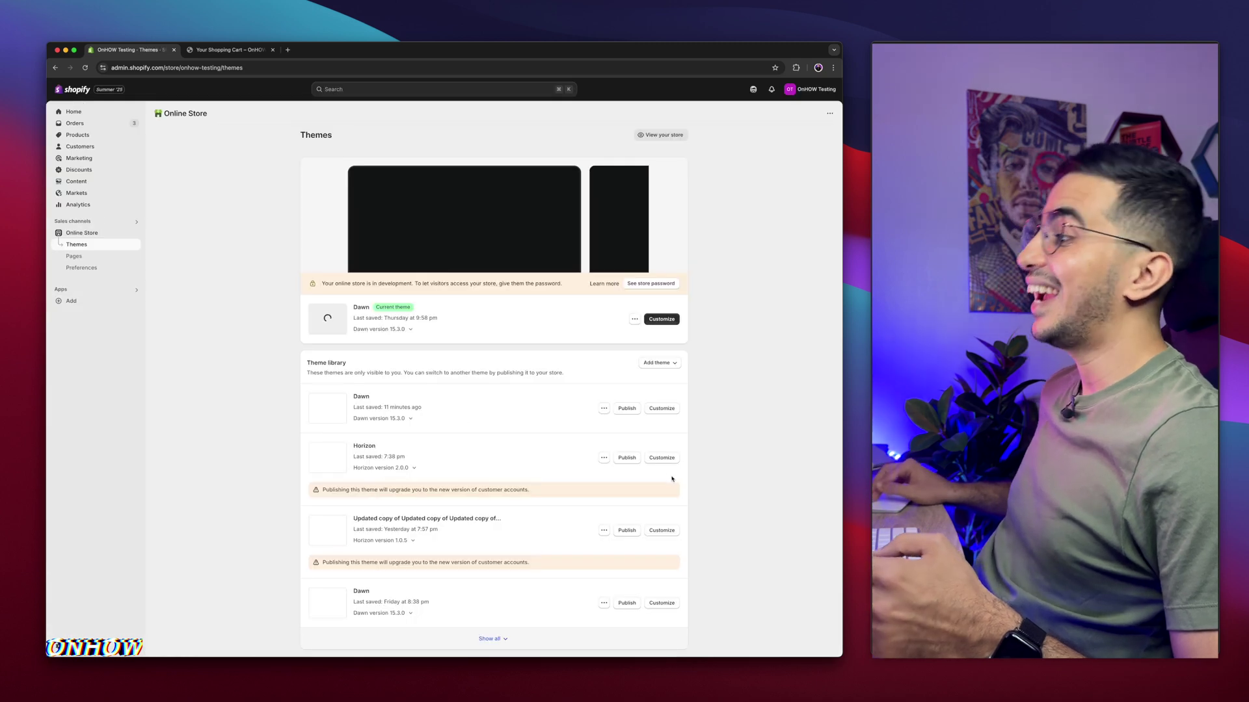
left_click(635, 319)
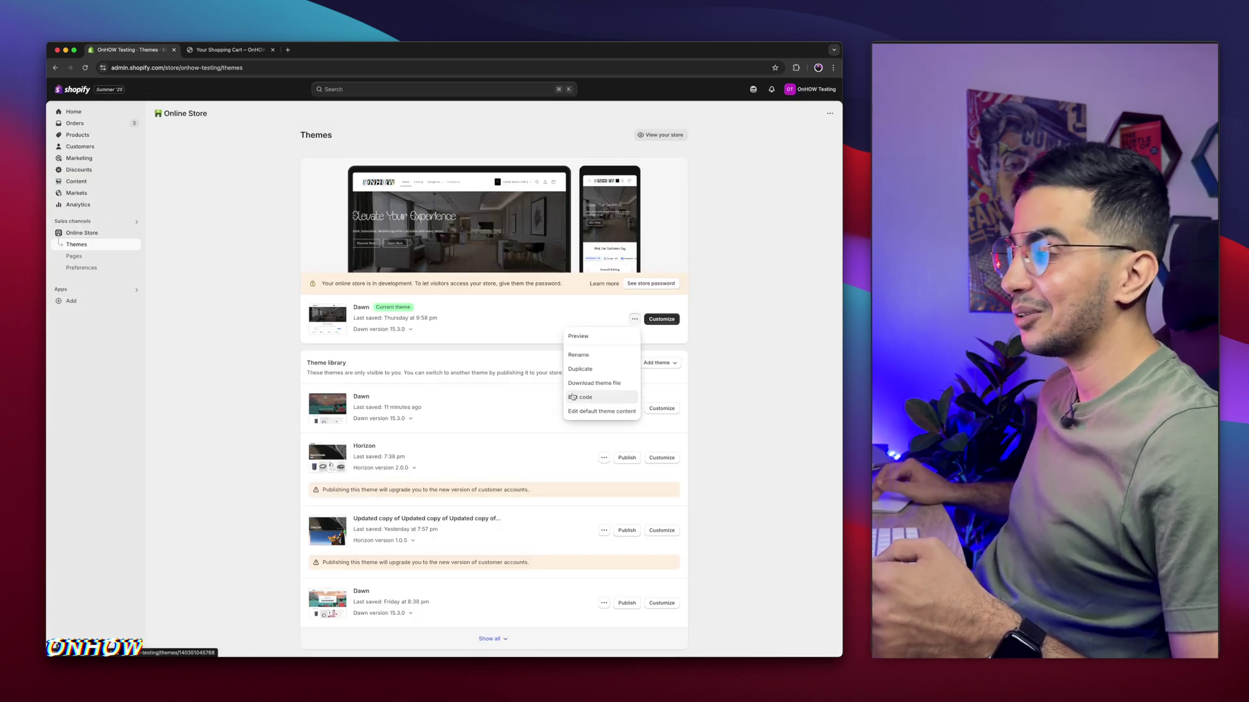
left_click(530, 446)
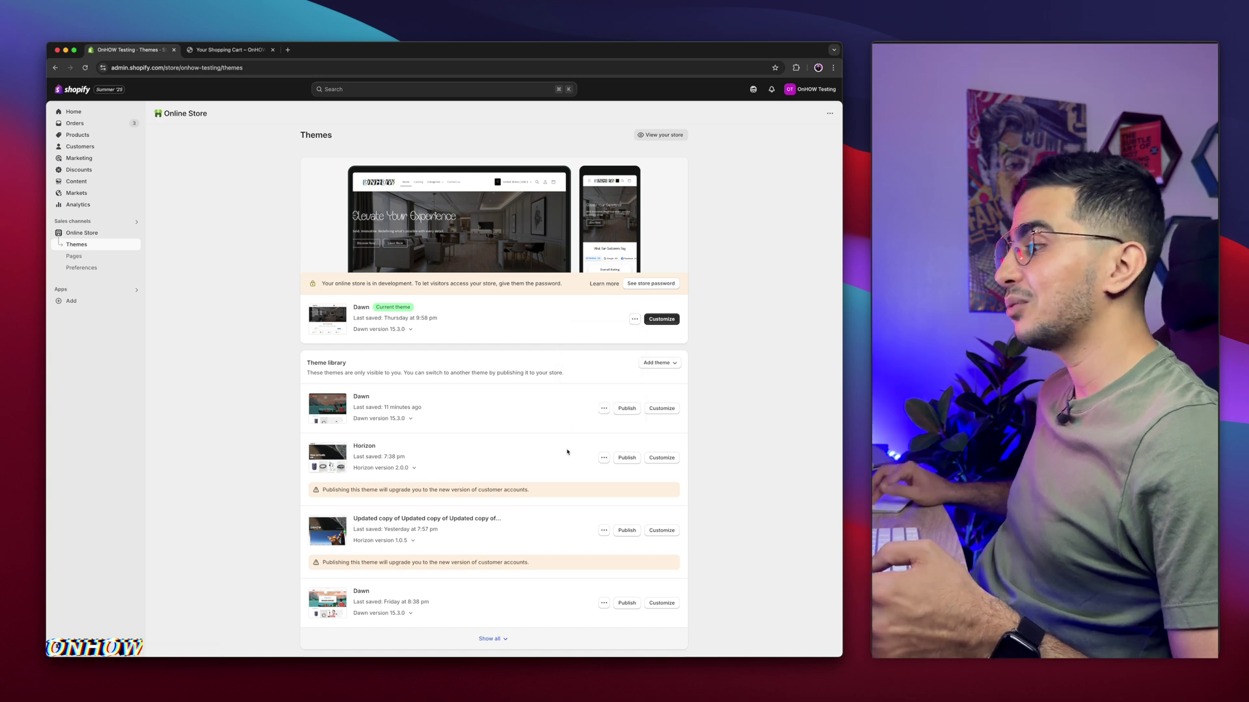
Open the Horizon theme's code with Edit code and expand the sections folder
left_click(605, 460)
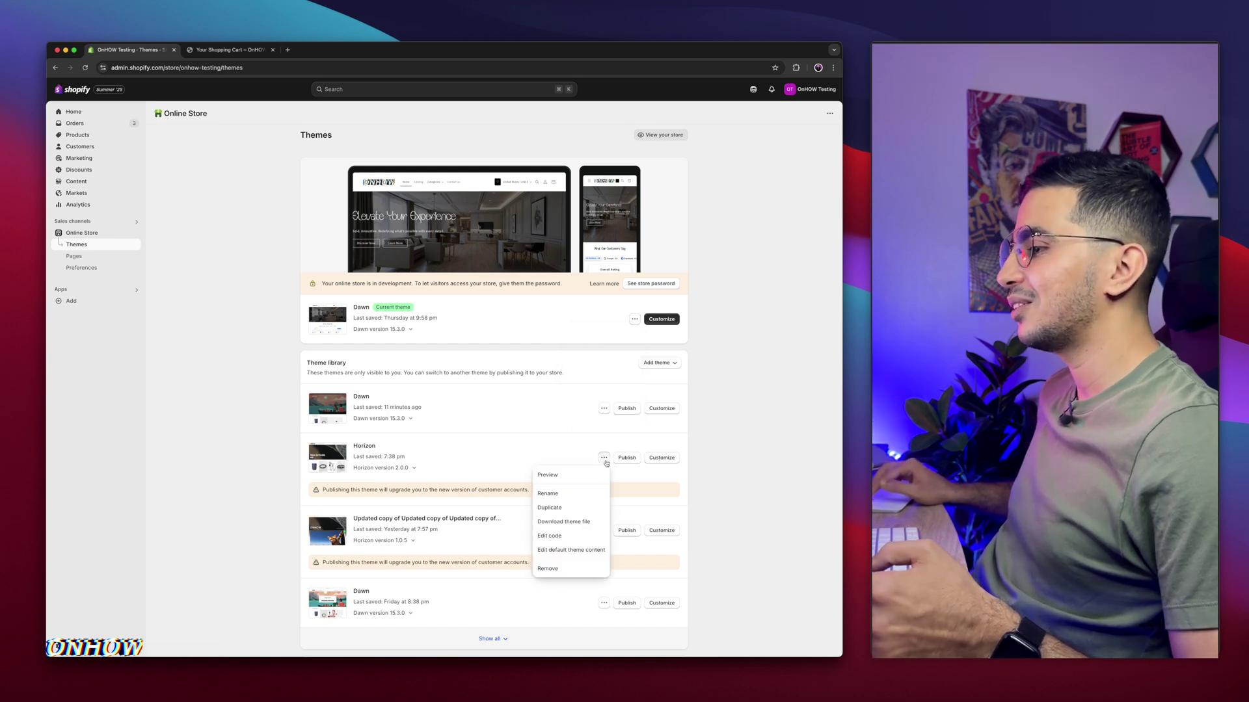
left_click(555, 538)
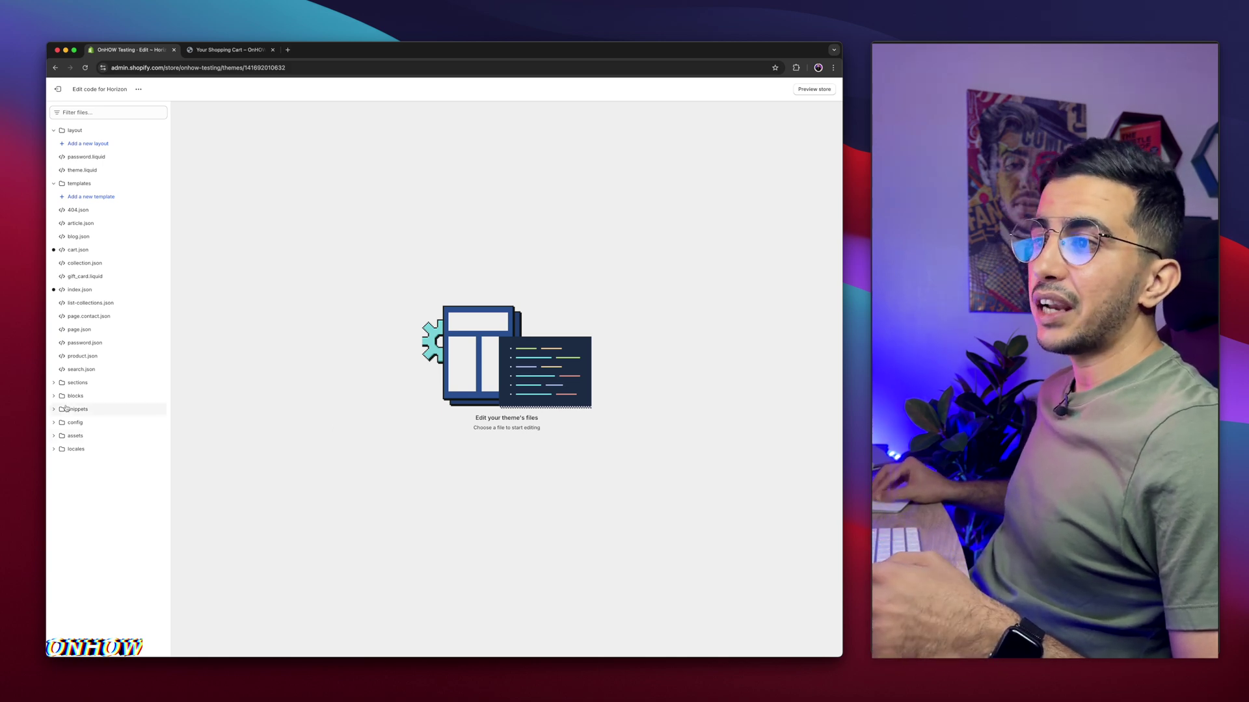
scroll(65, 409, "left", 5)
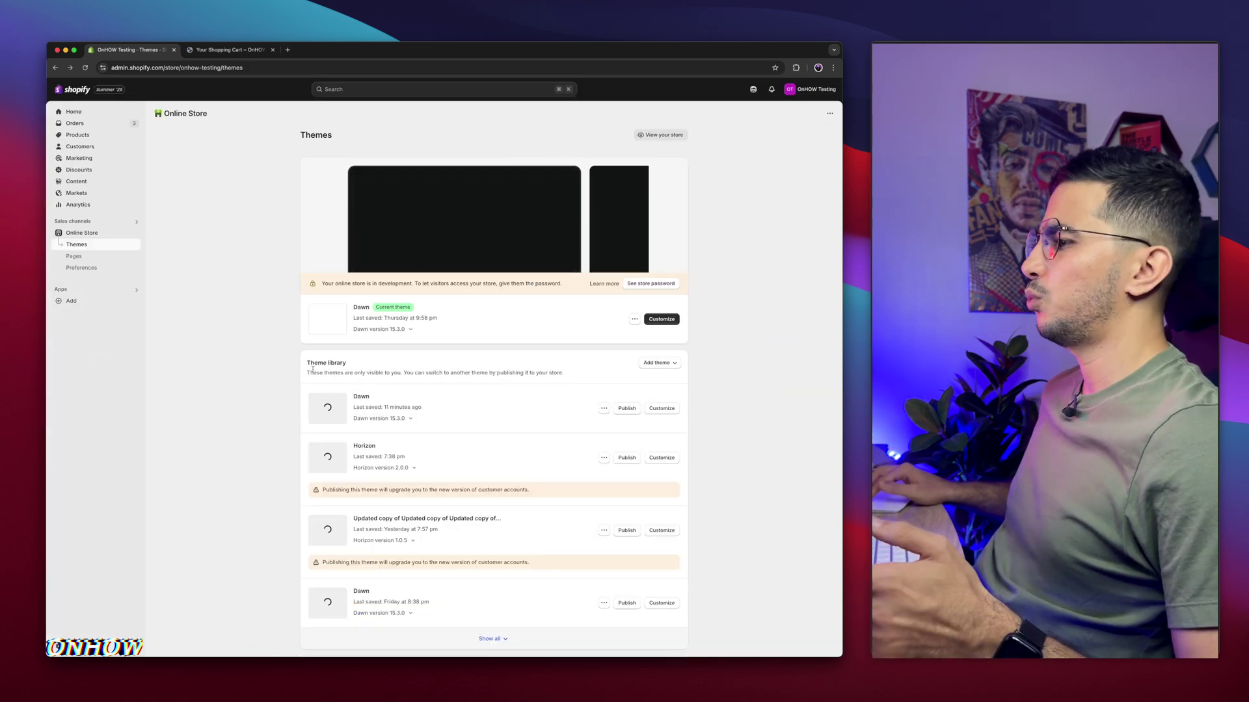
left_click(604, 458)
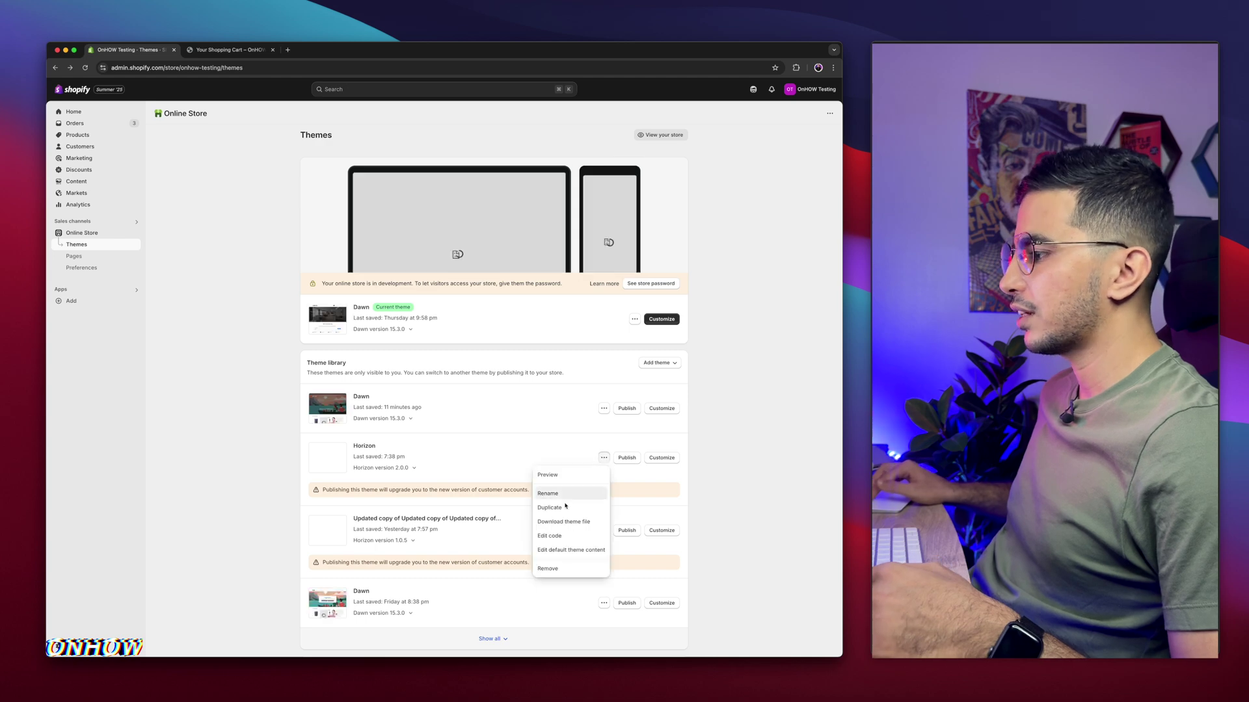
left_click(549, 536)
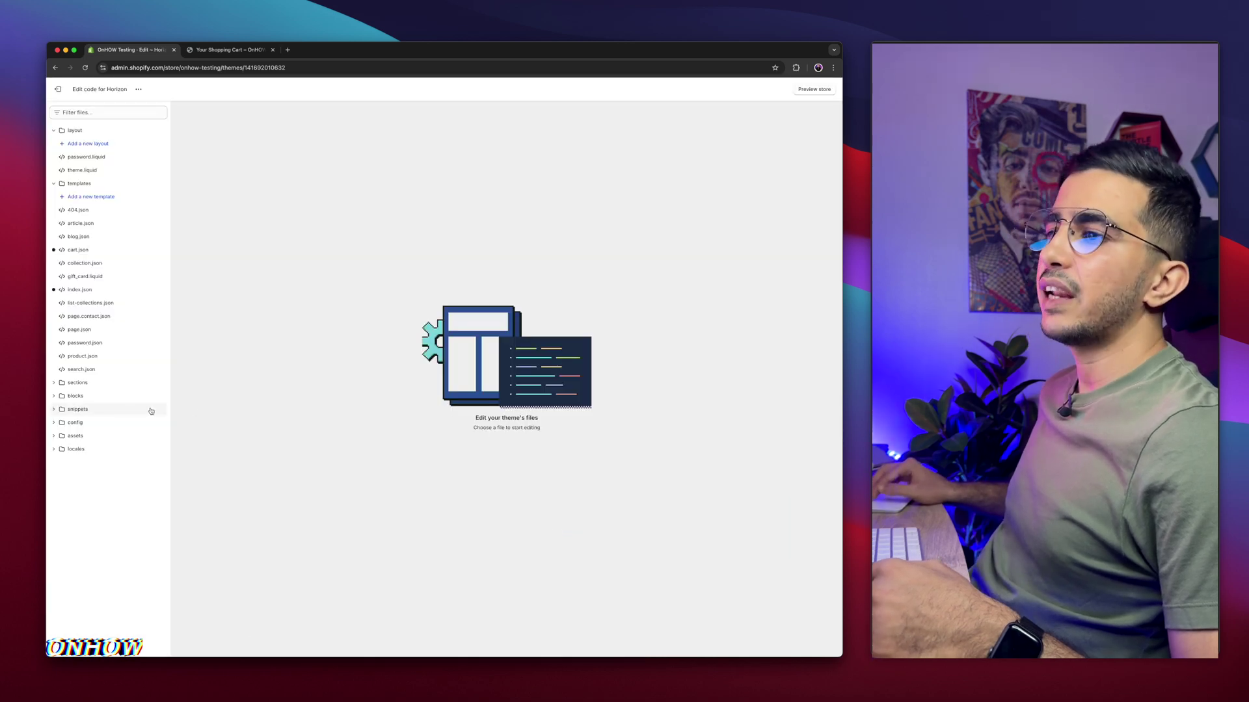
scroll(151, 411, "up", 5)
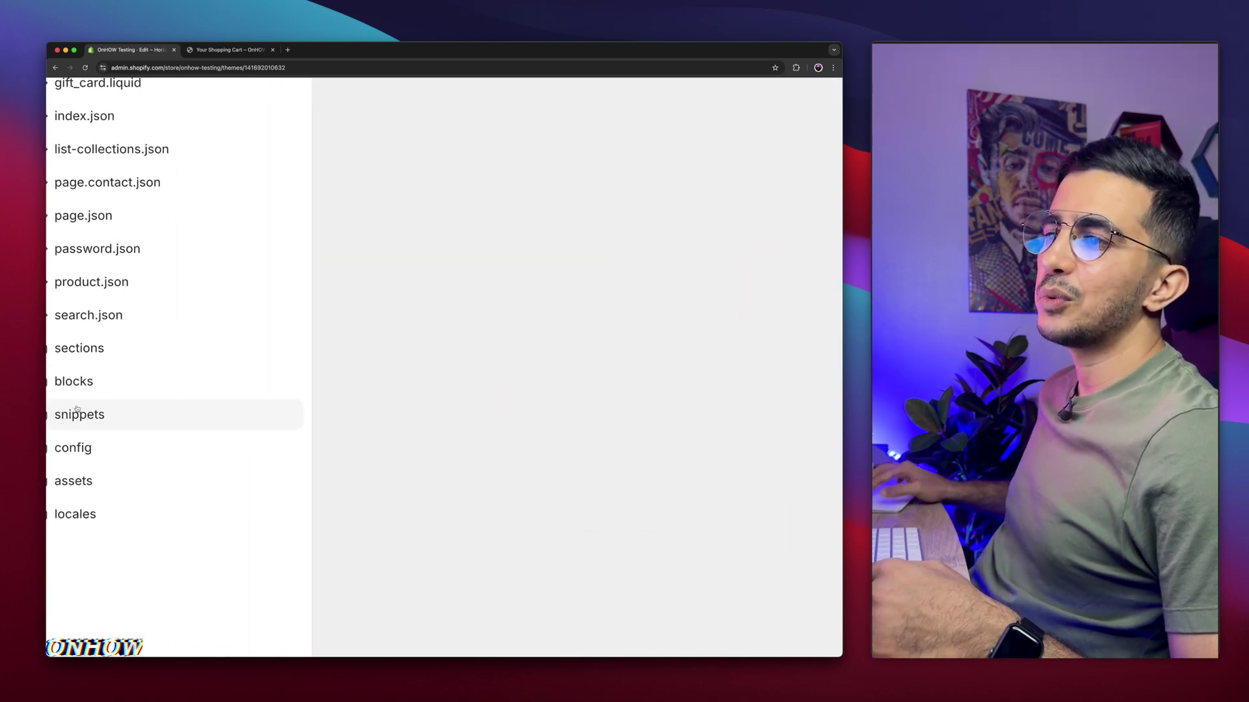
left_click(101, 355)
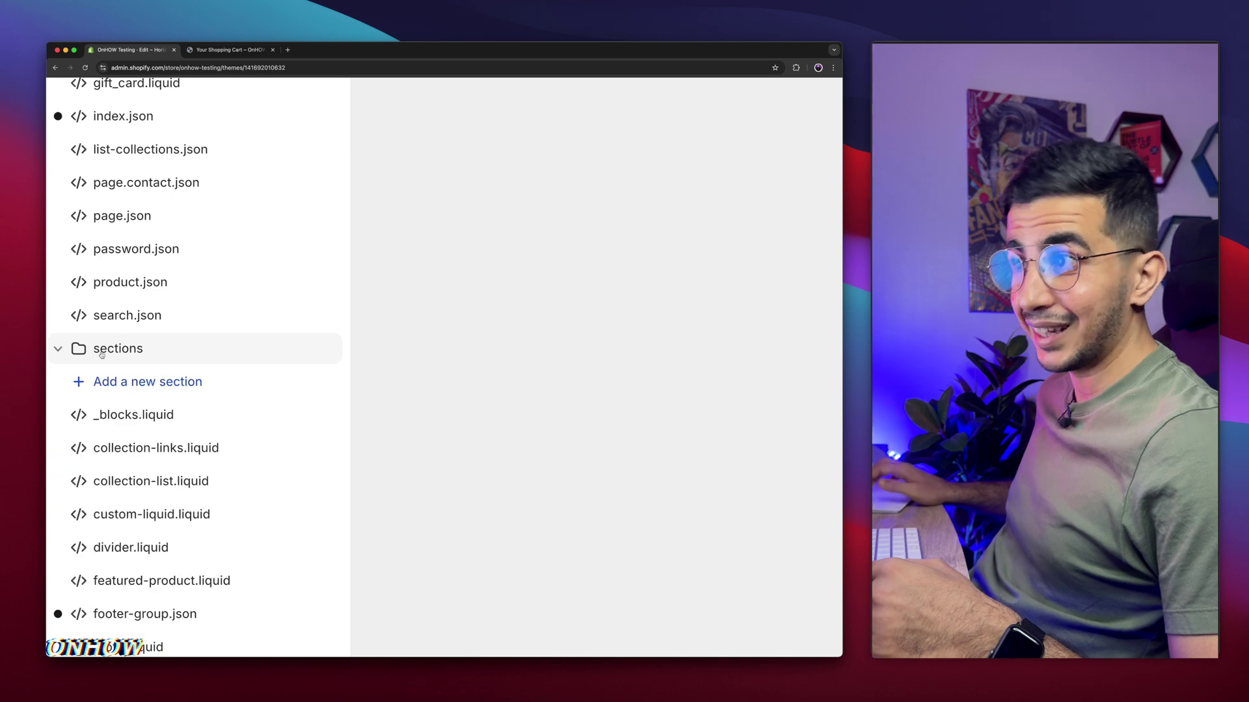
Create a new Liquid section file named discount-cart and place the caret in its code
left_click(129, 382)
scroll(132, 380, "down", 5)
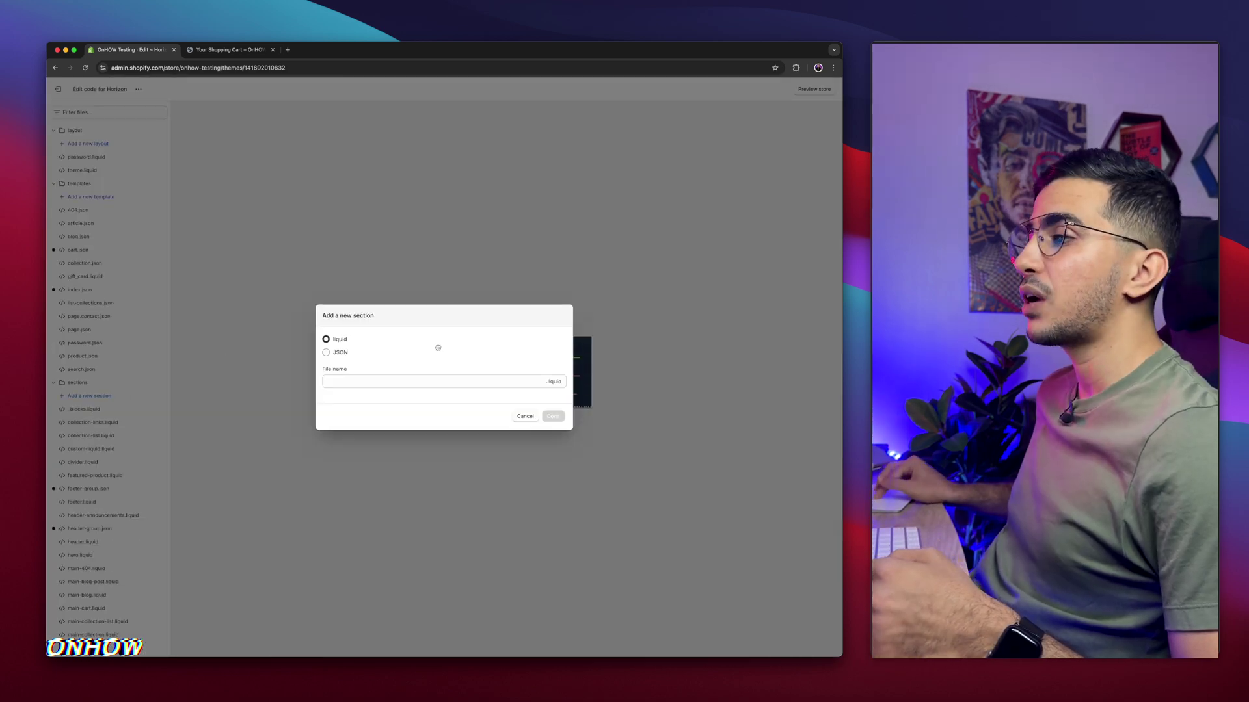
left_click(405, 381)
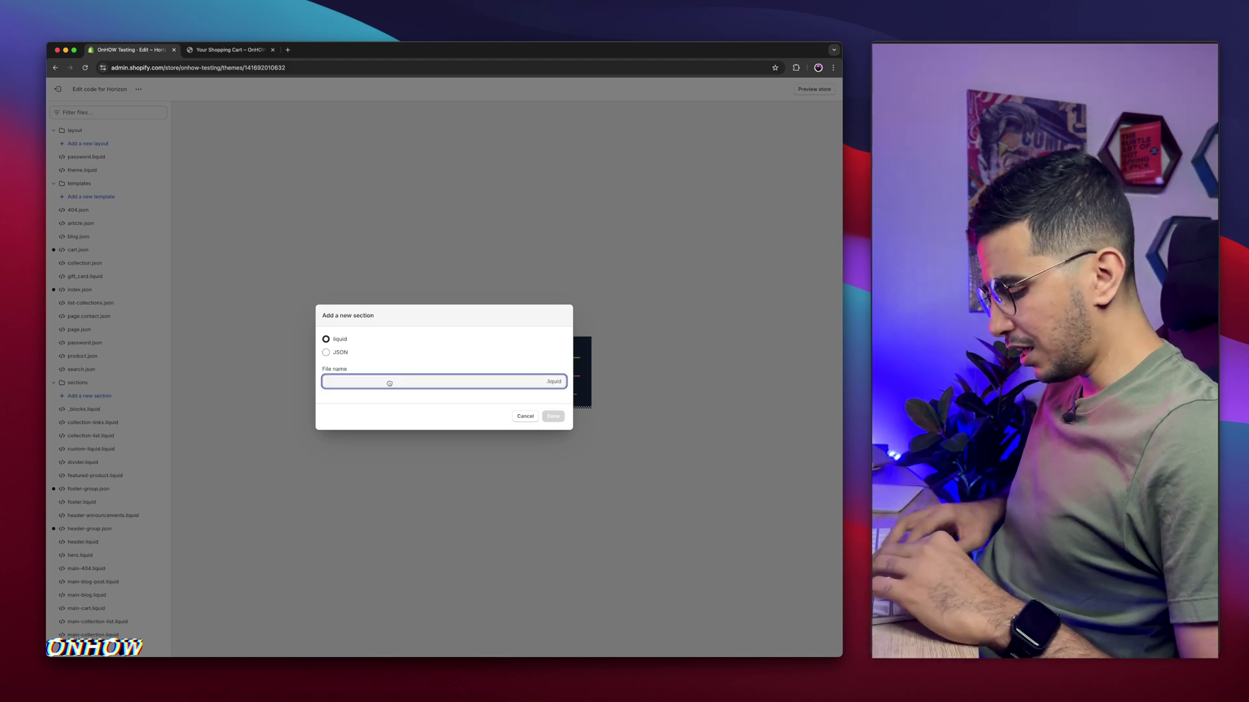
type("discount-cart")
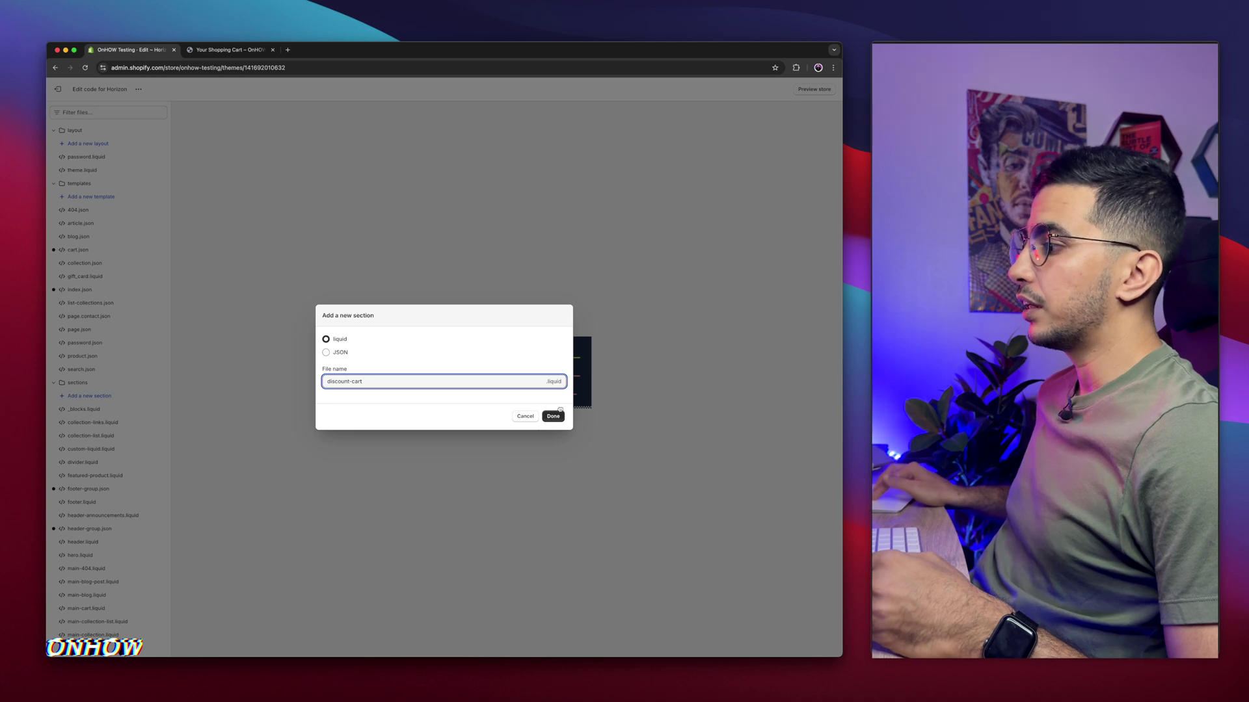
left_click(554, 417)
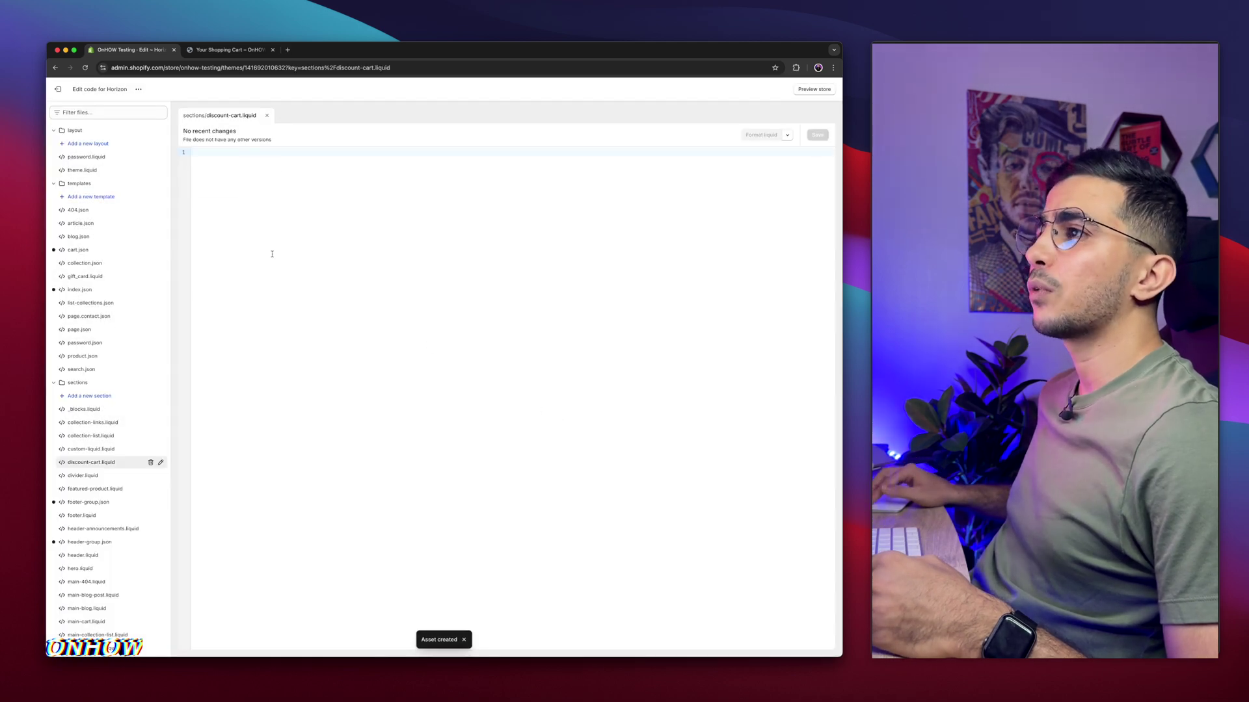
left_click(246, 194)
Replace the default schema with the pasted 592-line Cart Discount Widget code, save, and exit
key("super+a")
key("BackSpace")
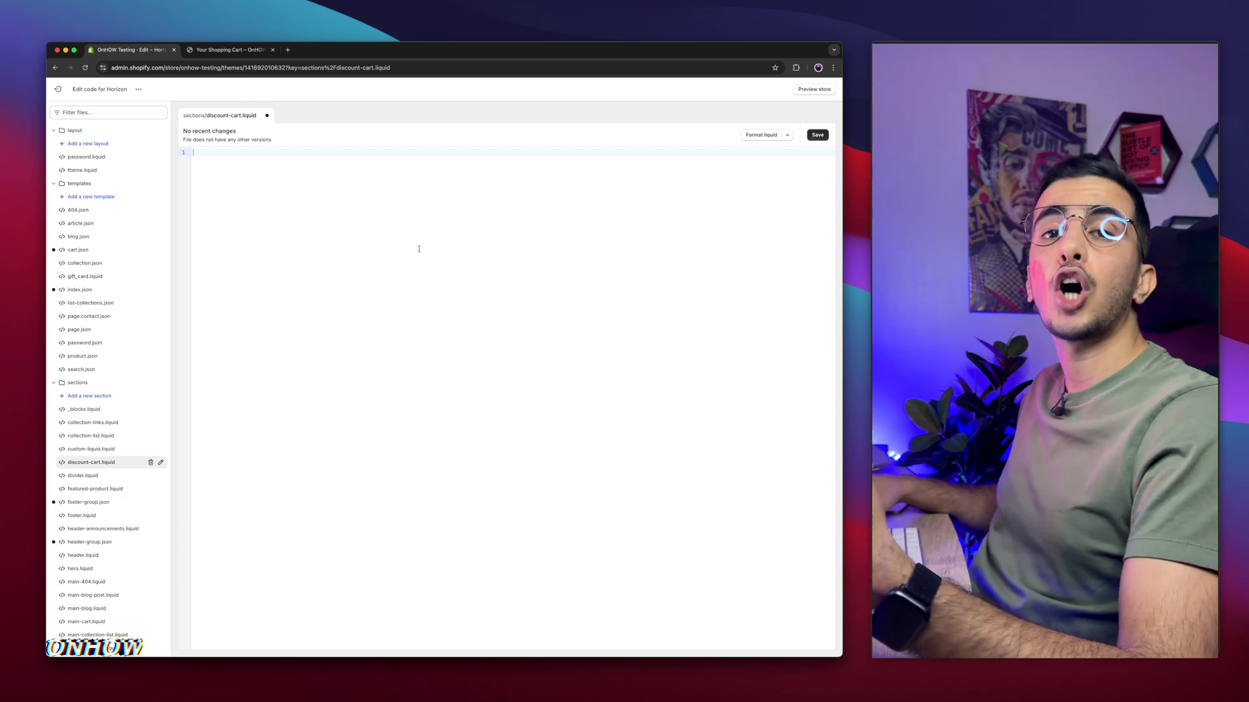
key("super+v")
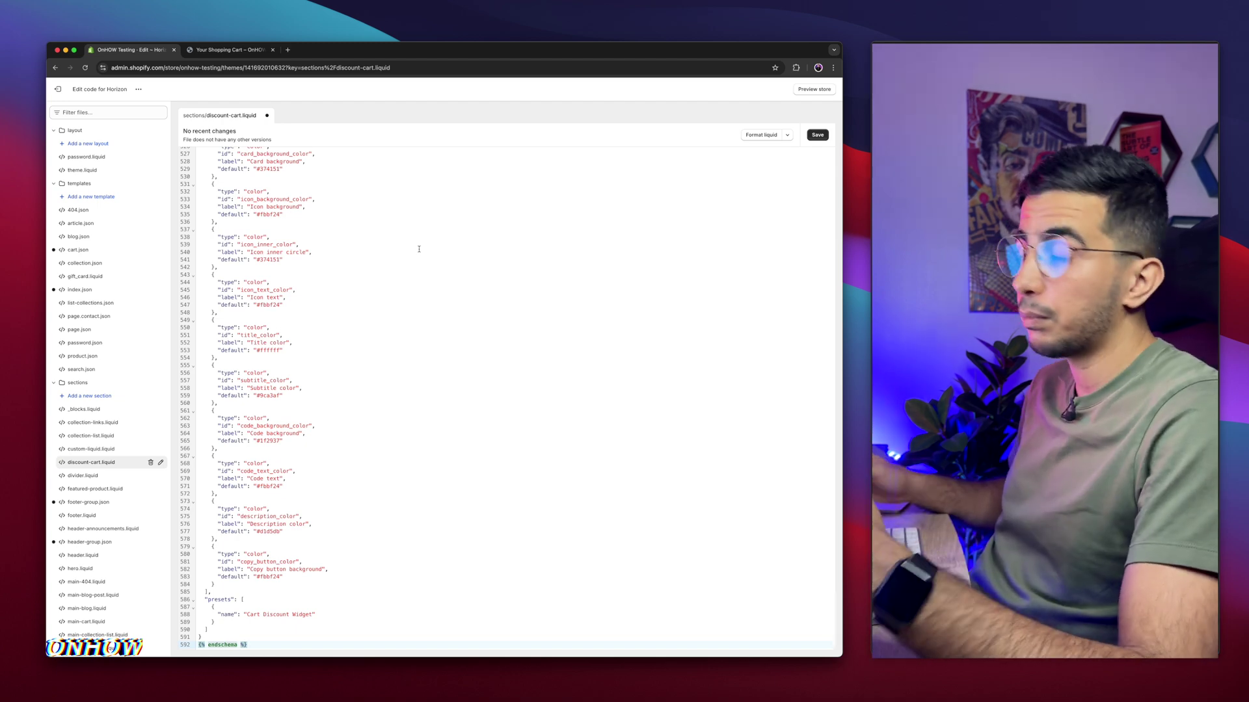
left_click(819, 135)
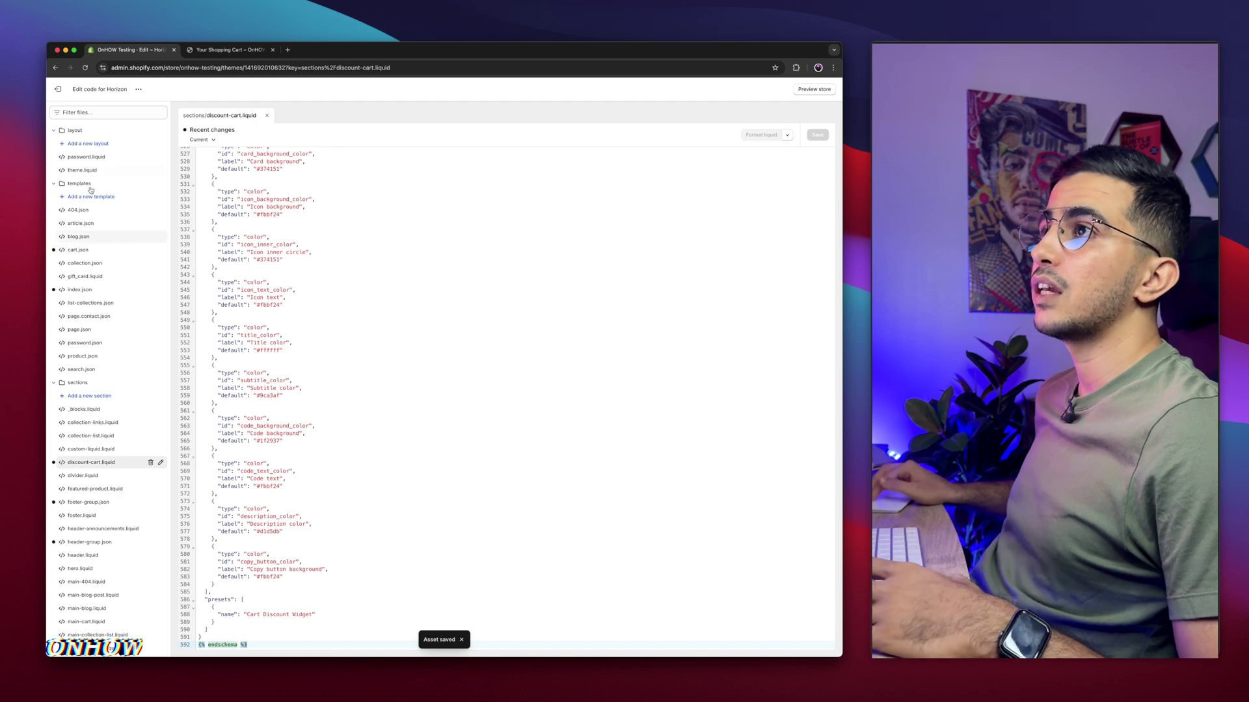
left_click(59, 90)
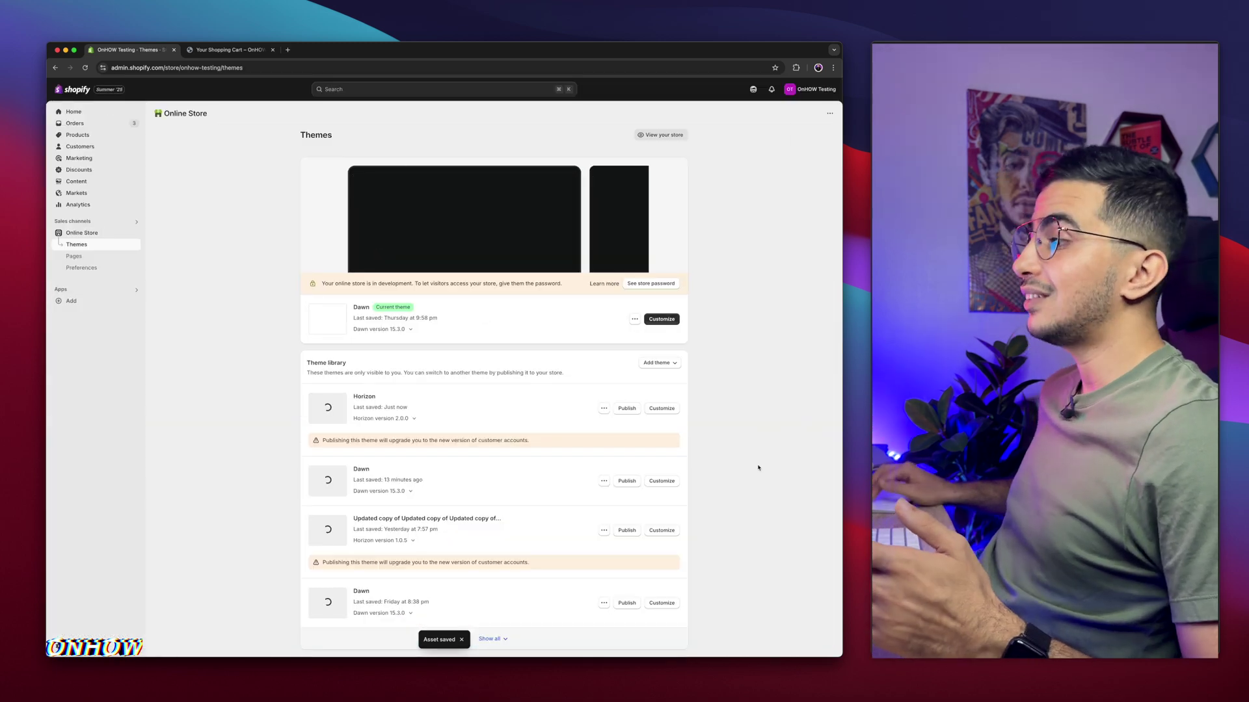
Customize the Horizon theme and switch the editor preview to the Cart template
left_click(649, 481)
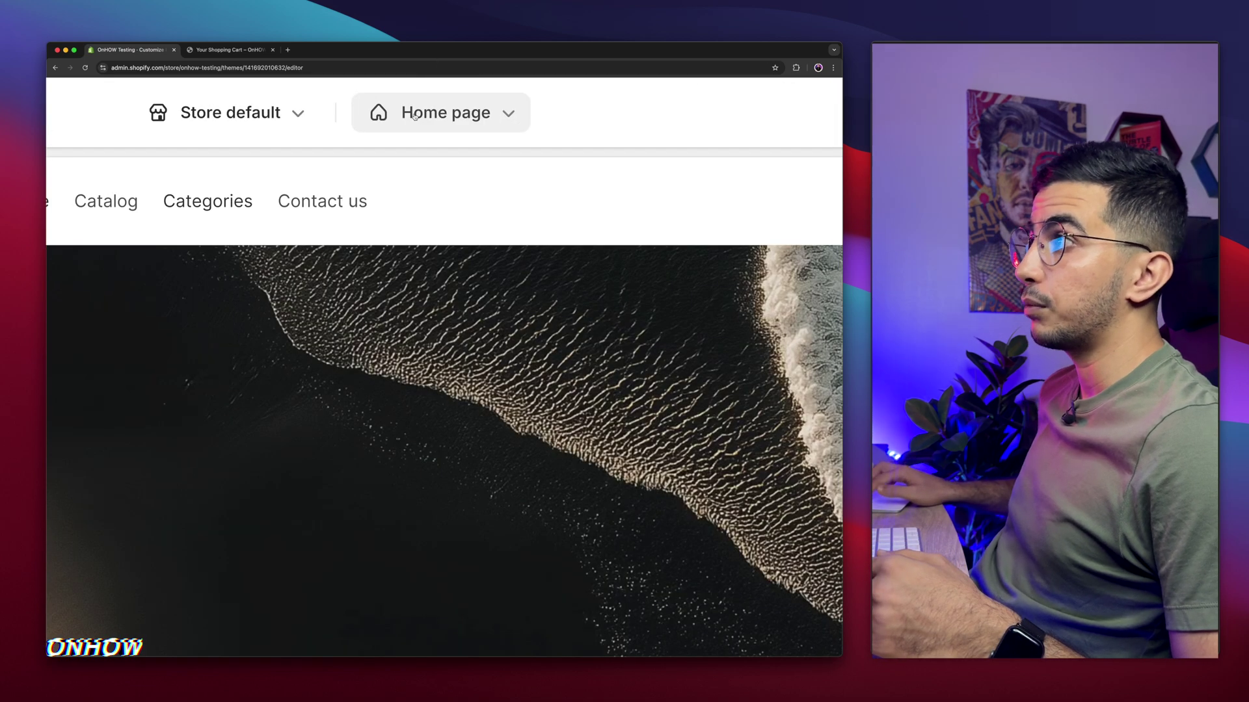
left_click(415, 116)
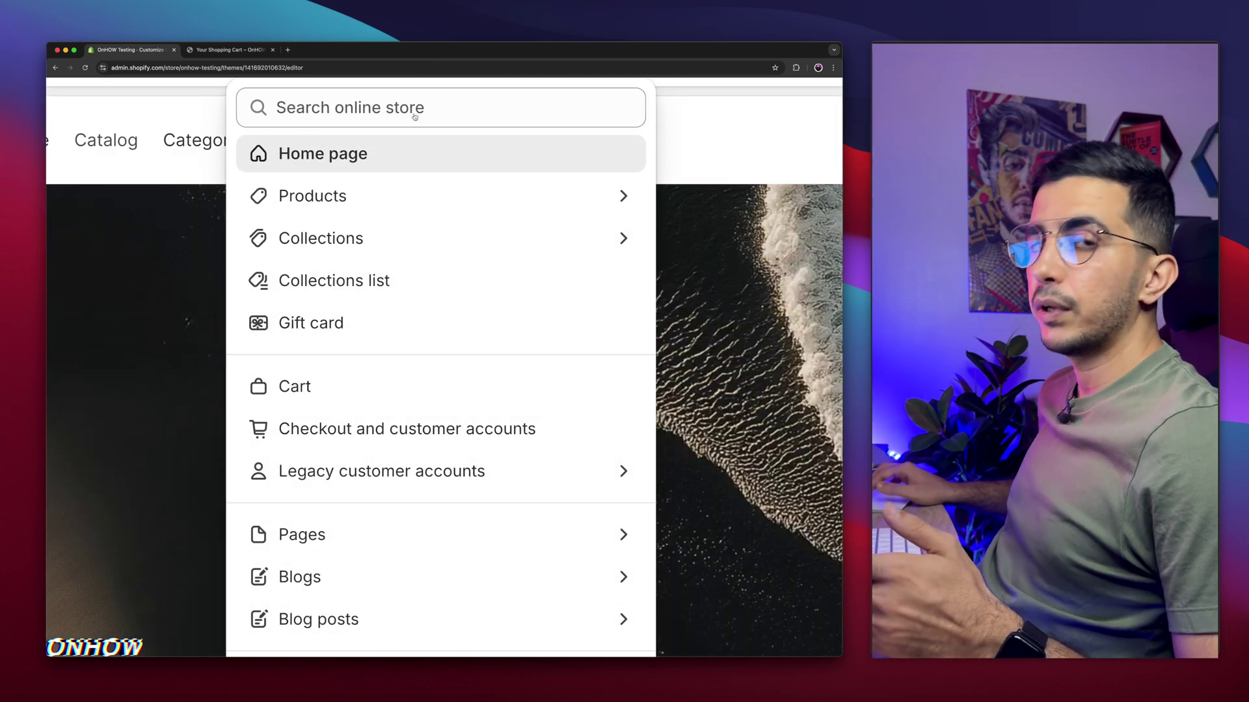
scroll(412, 534, "down", 2)
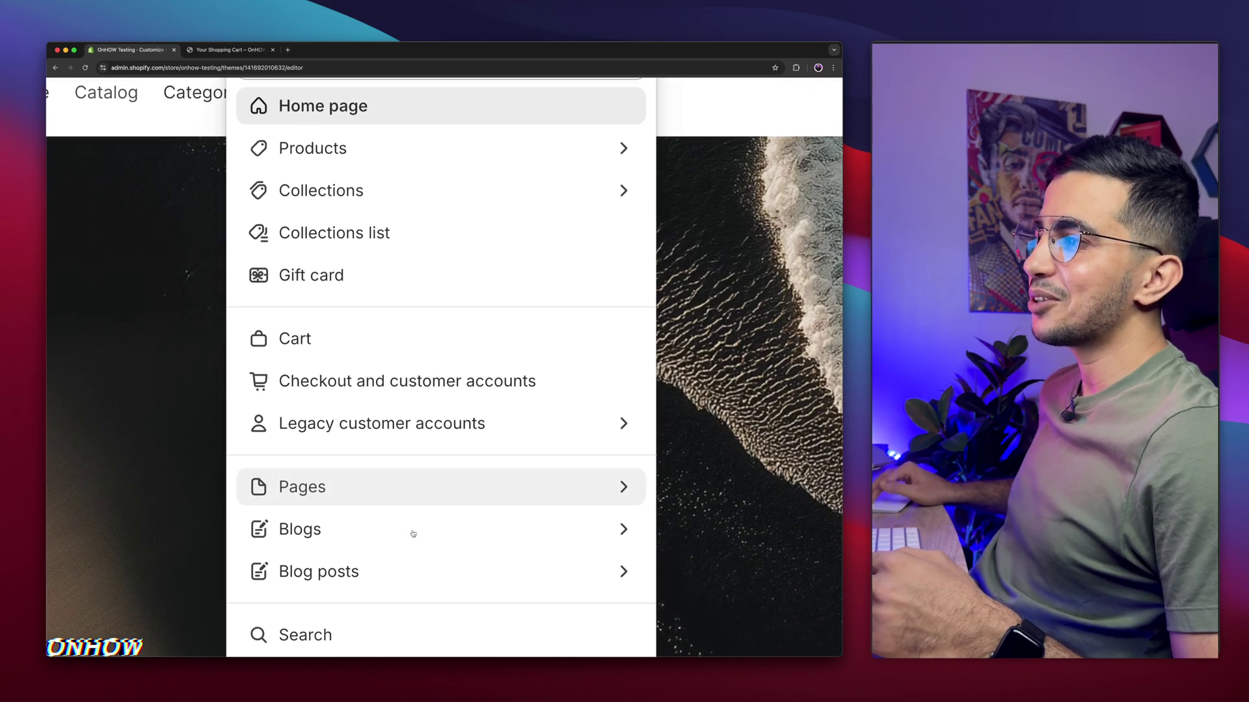
left_click(299, 341)
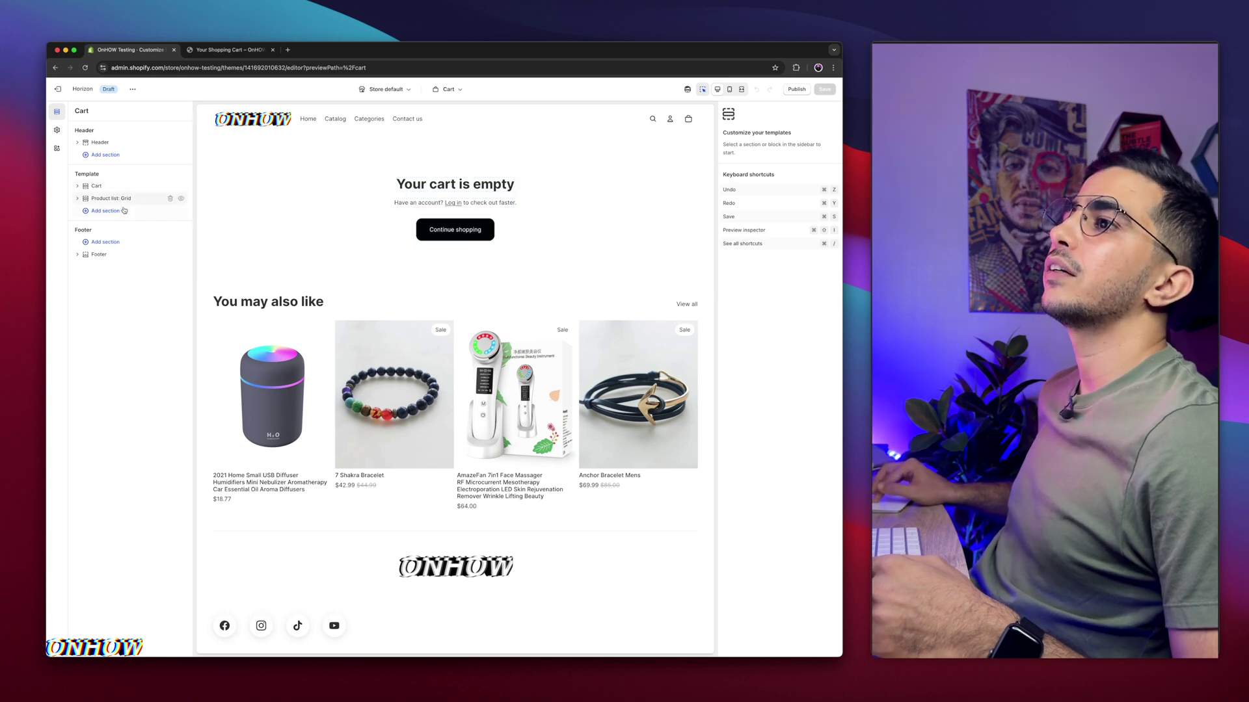
Add the Cart Discount Widget section to the Cart template
mouse_move(458, 136)
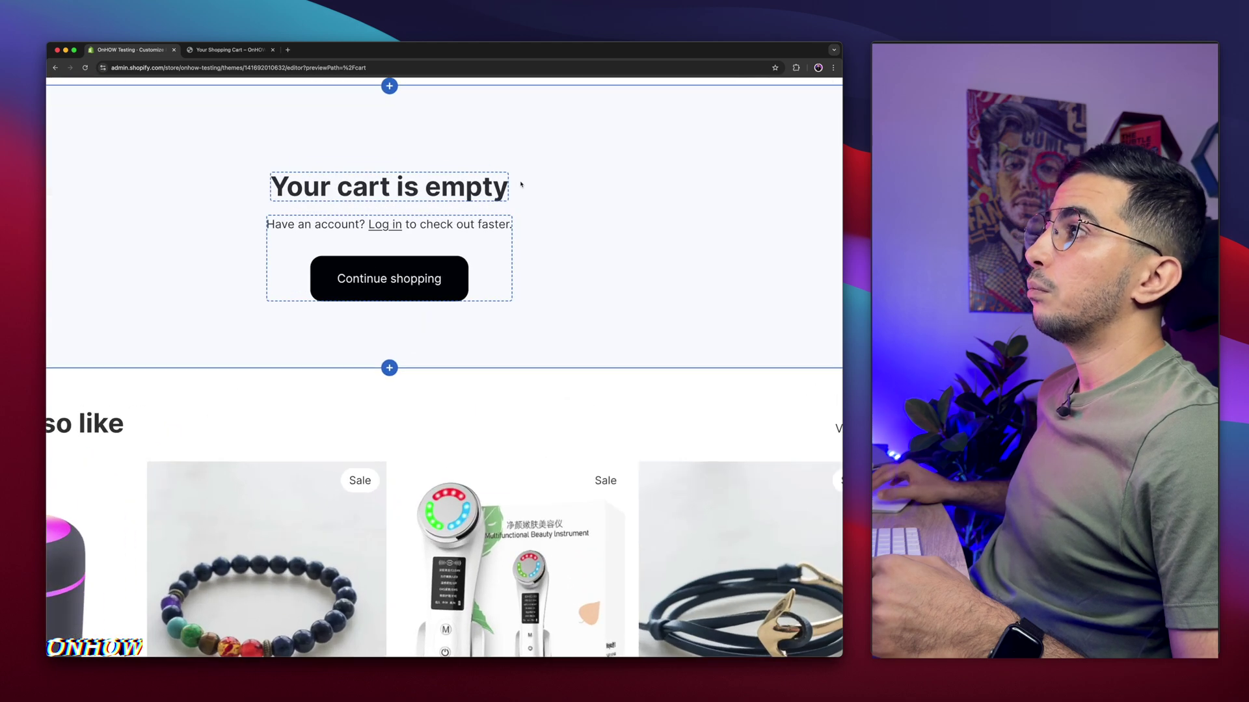
scroll(521, 184, "up", 2)
mouse_move(390, 156)
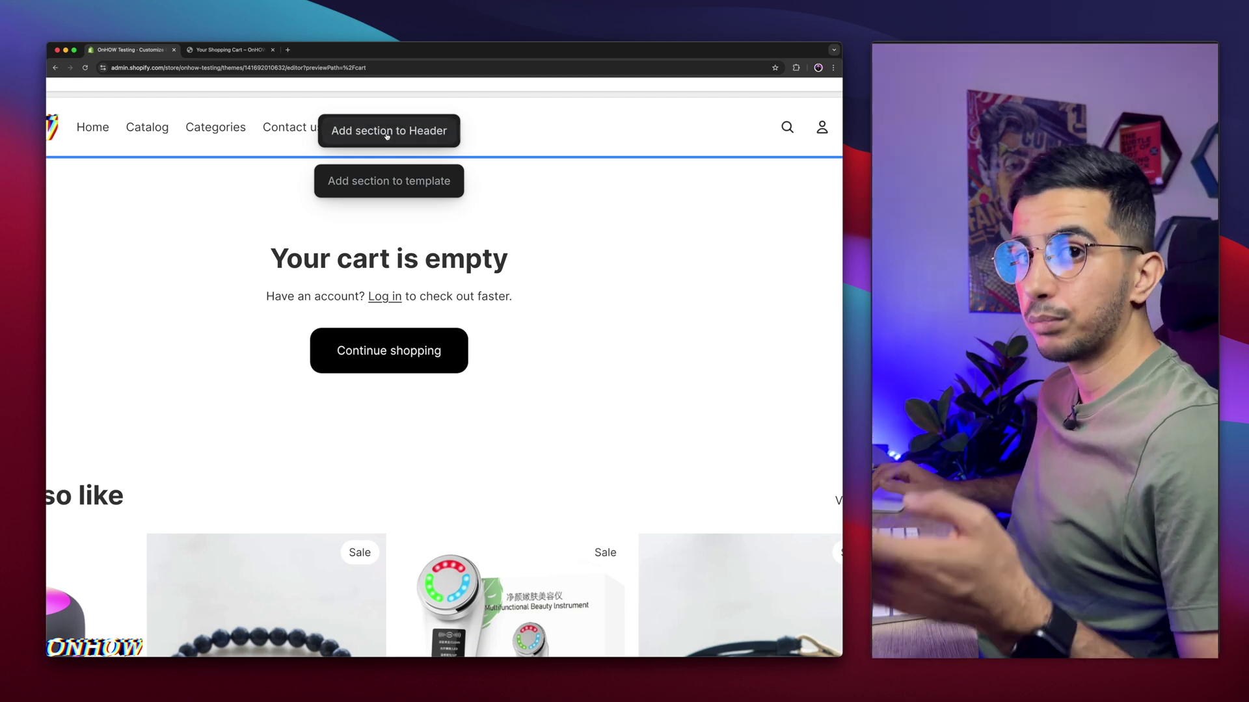
left_click(382, 182)
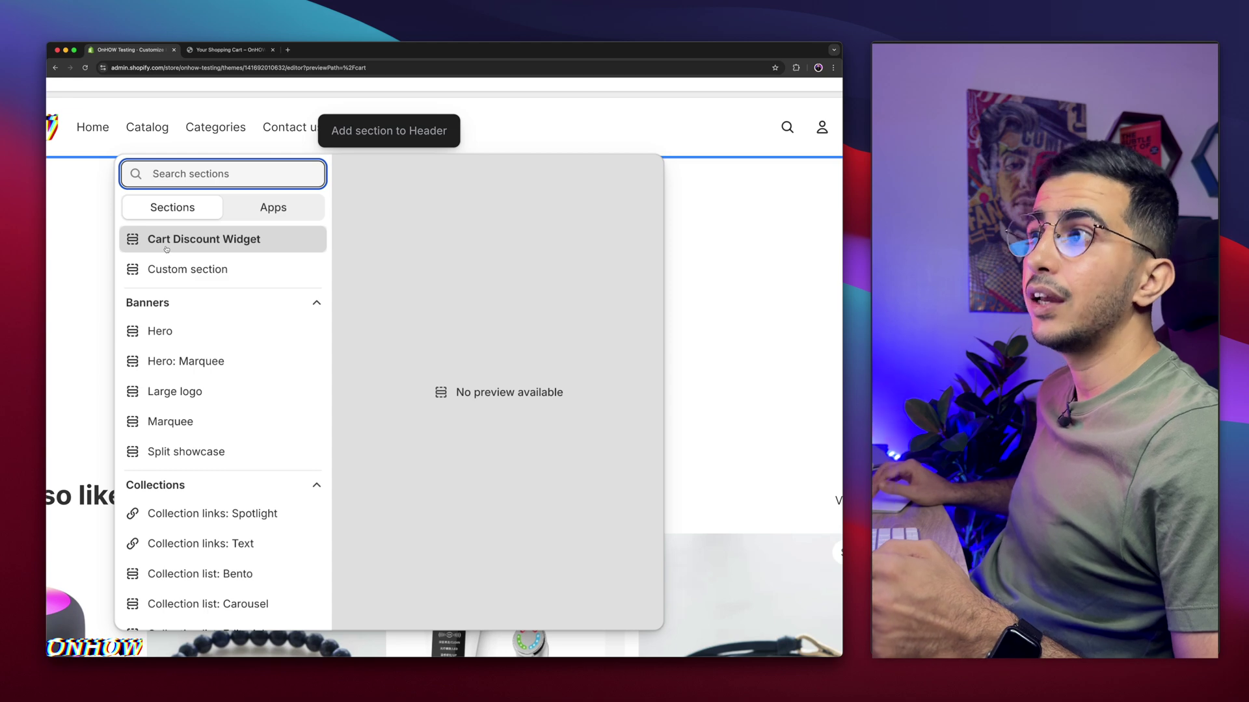
key("Escape")
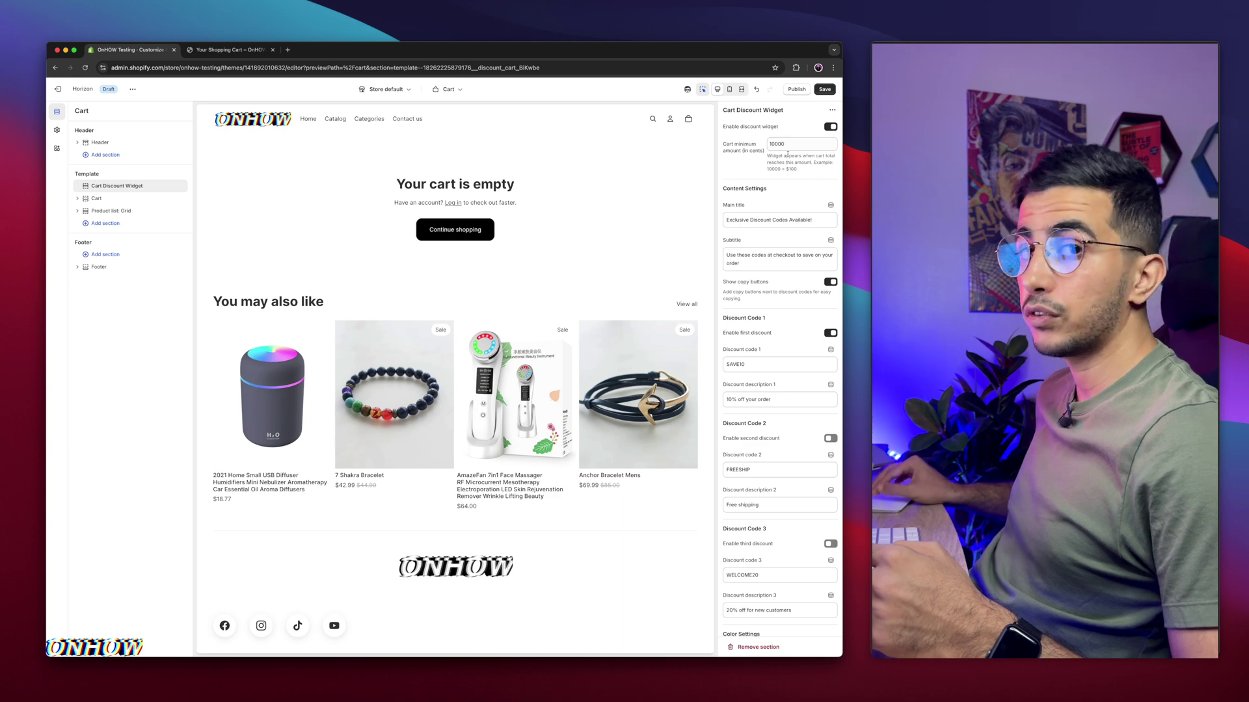
Scroll through the Cart Discount Widget settings listing SAVE10, FREESHIP and WELCOME20
scroll(781, 260, "down", 5)
scroll(781, 260, "up", 5)
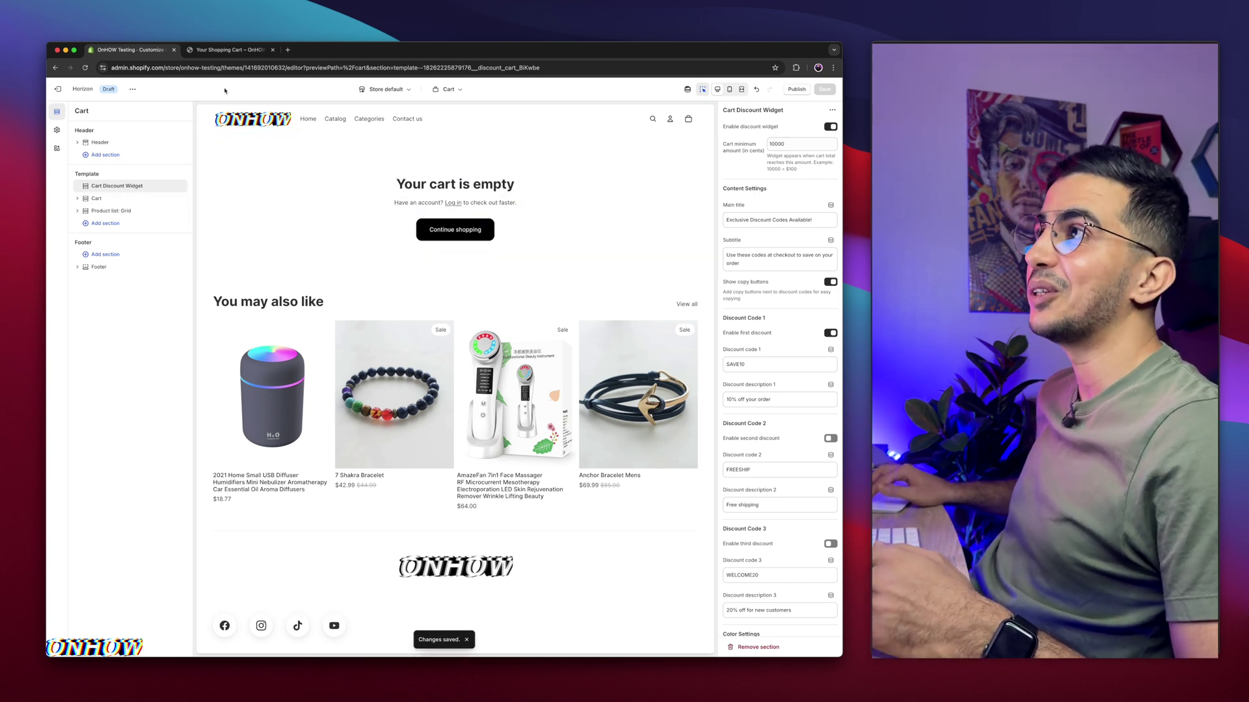
Reload the storefront cart to show the discount banner and select its heading, subtitle and SAVE10
left_click(231, 49)
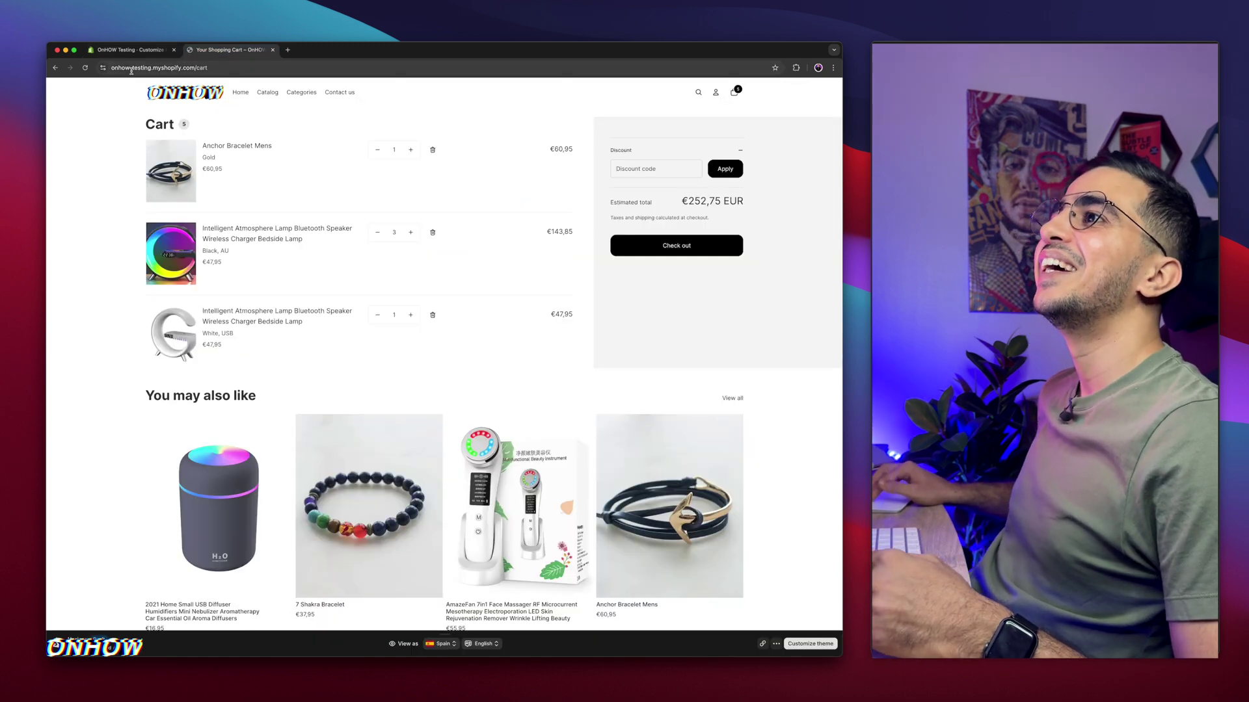
left_click(85, 68)
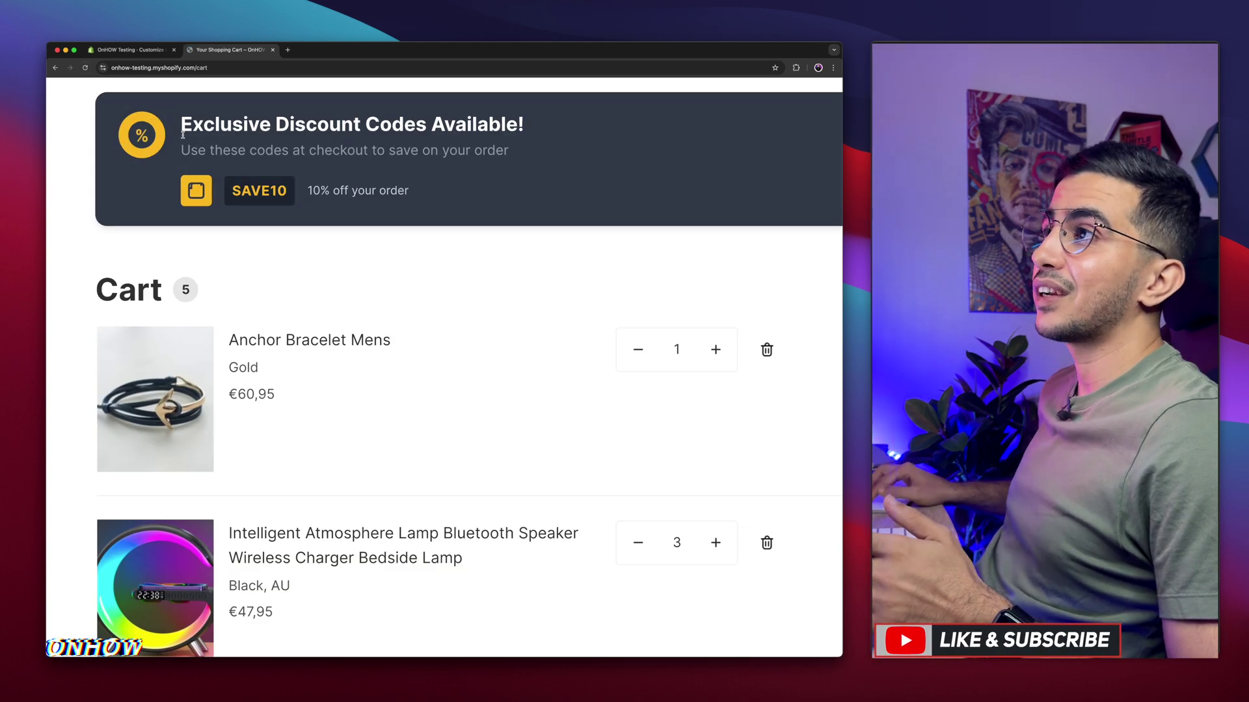
left_click_drag(182, 134, 576, 131)
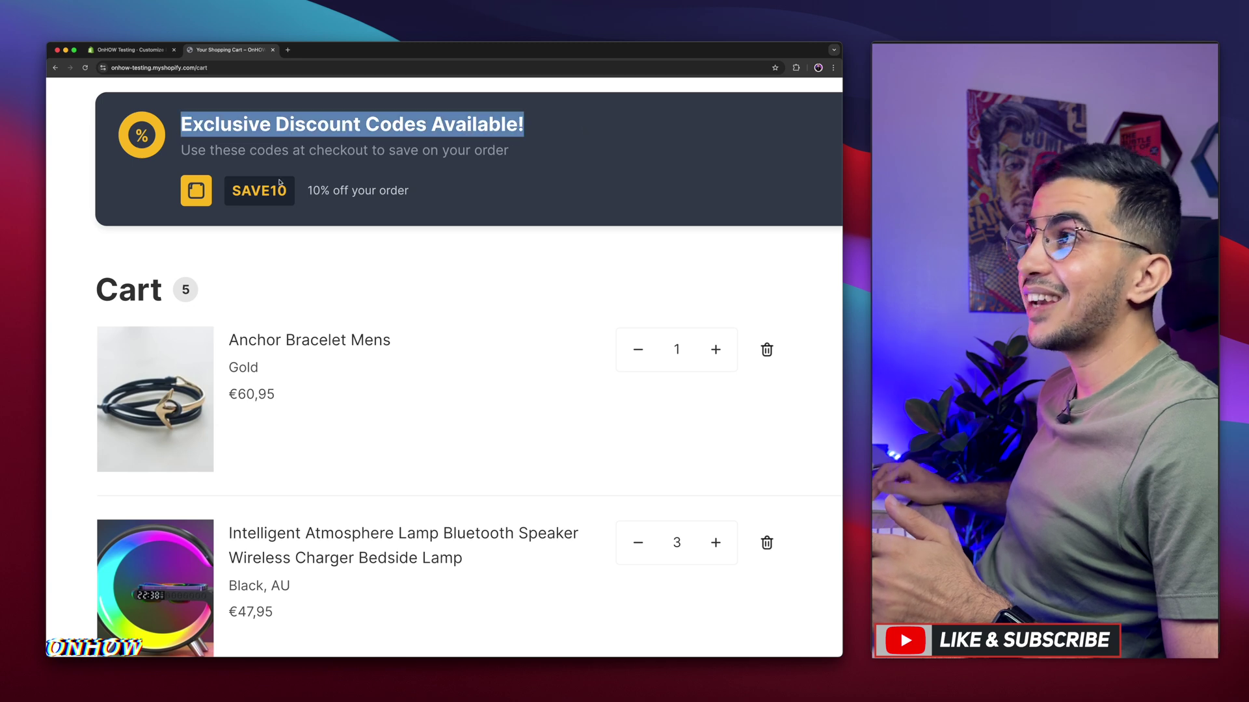
left_click_drag(216, 155, 507, 152)
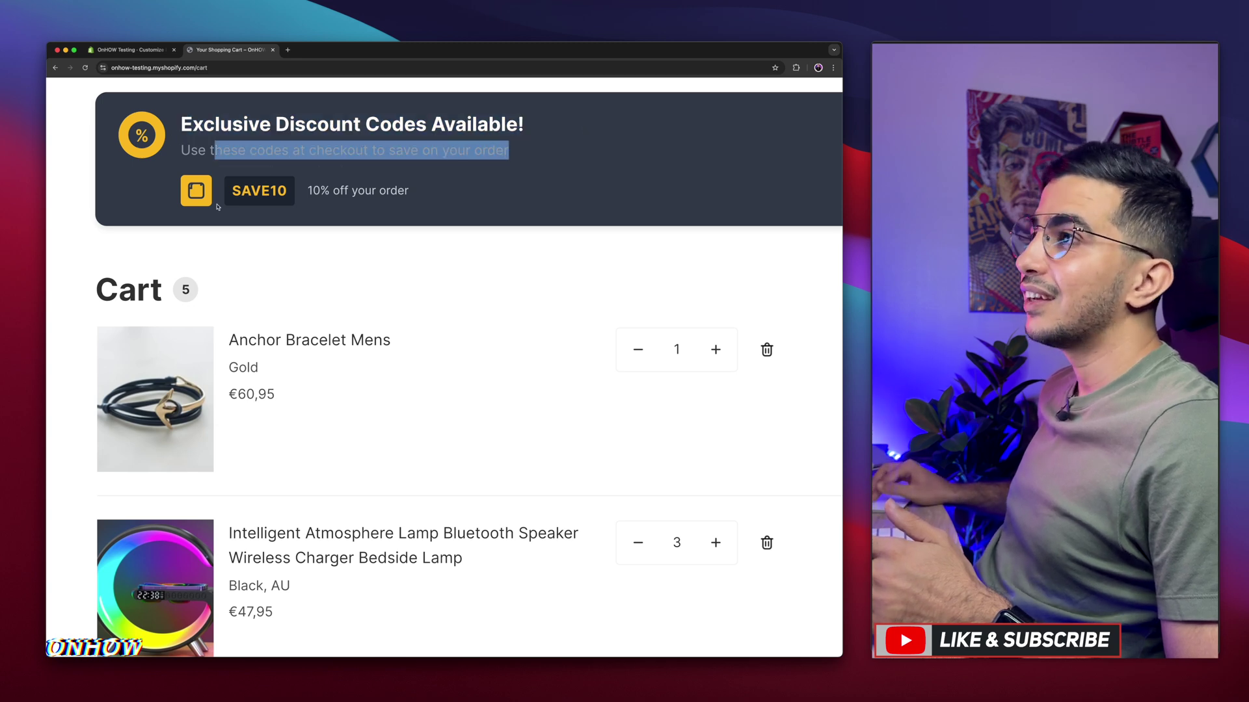
left_click_drag(245, 190, 289, 191)
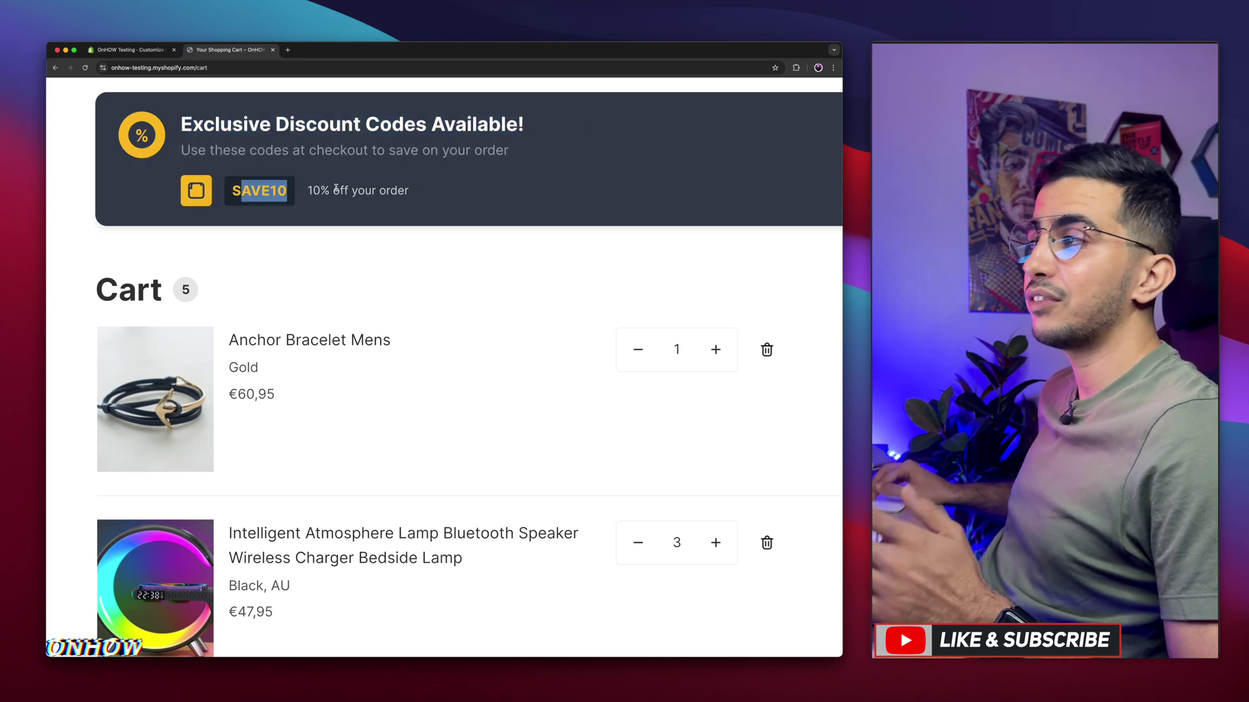
Copy the SAVE10 code and paste it into the cart's discount code field
left_click(188, 194)
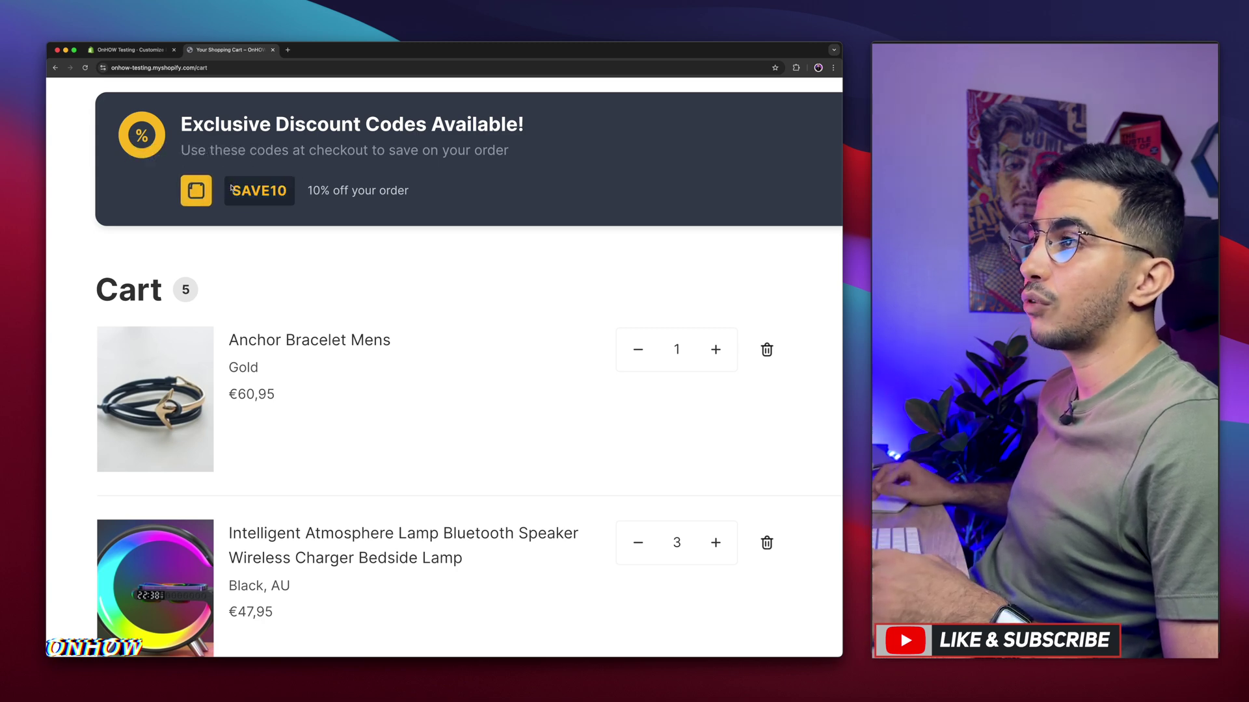
left_click(194, 195)
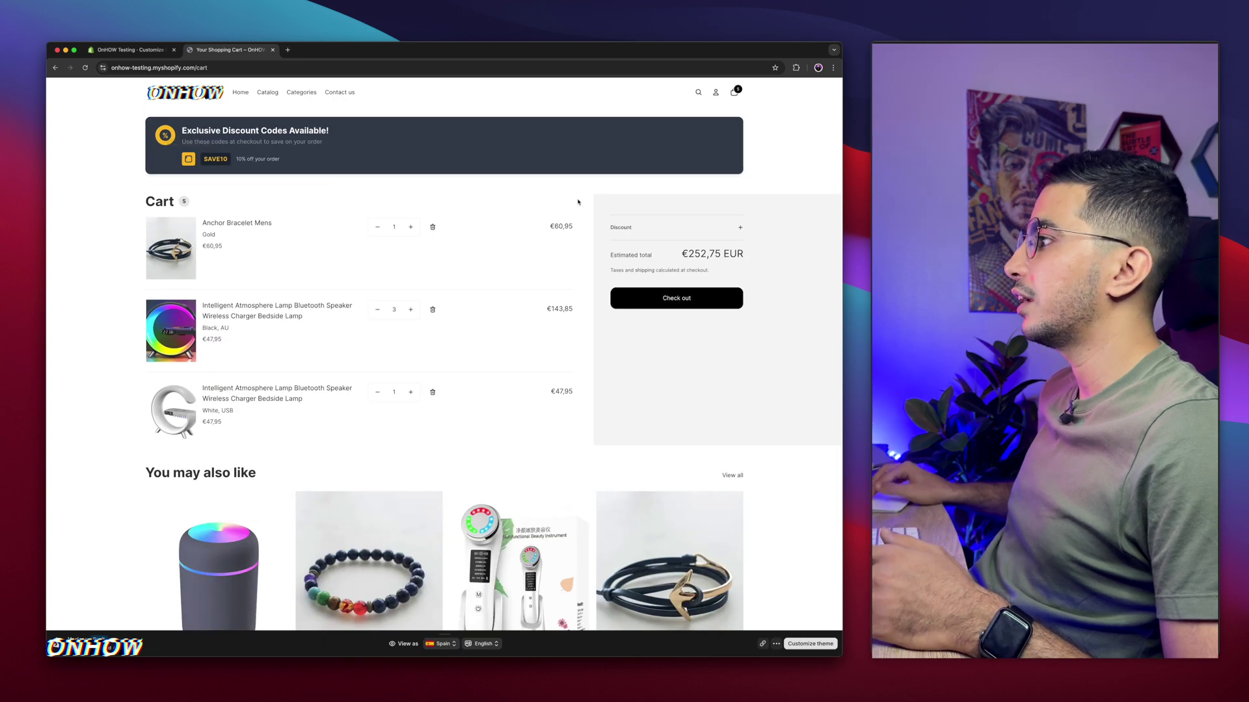
left_click(664, 229)
left_click(646, 249)
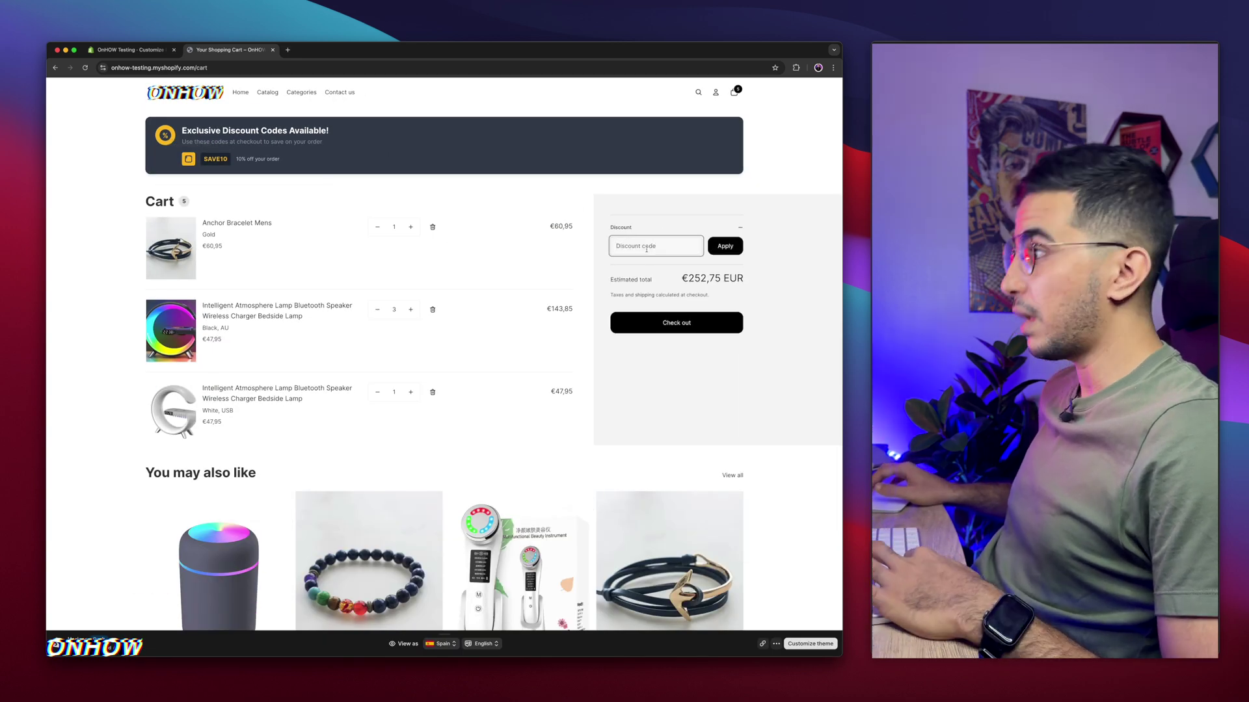
key("super+v")
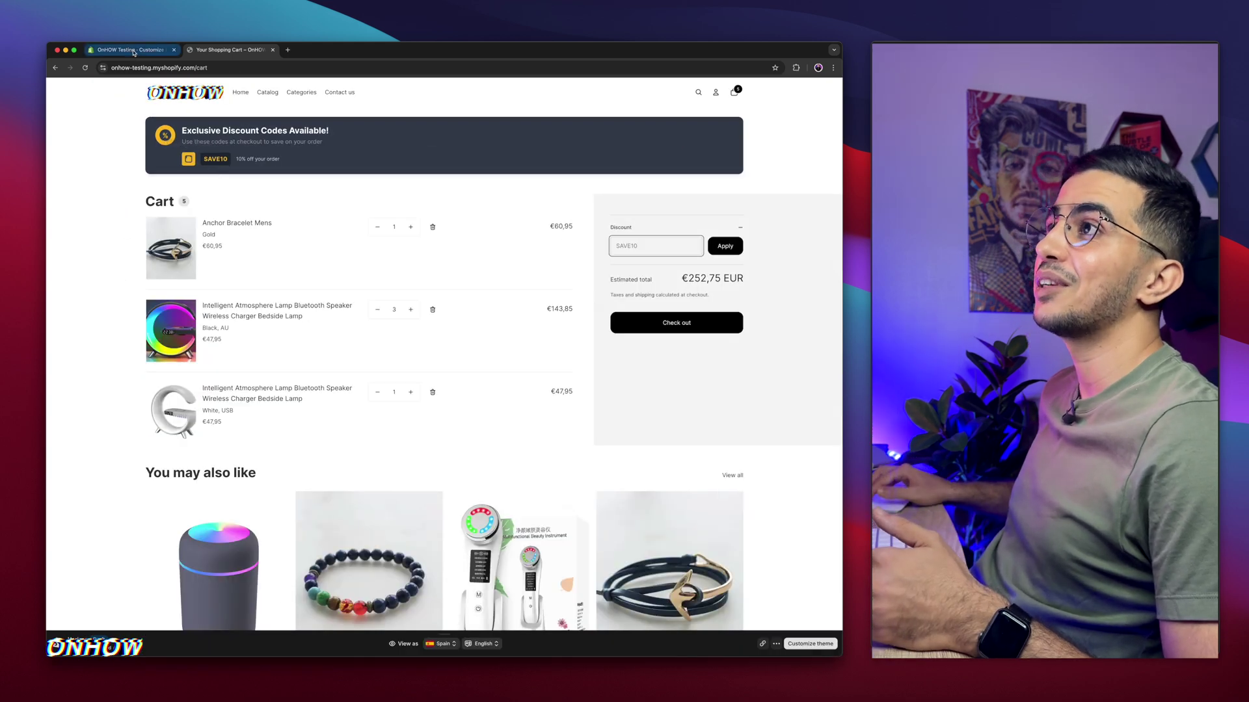
left_click(130, 49)
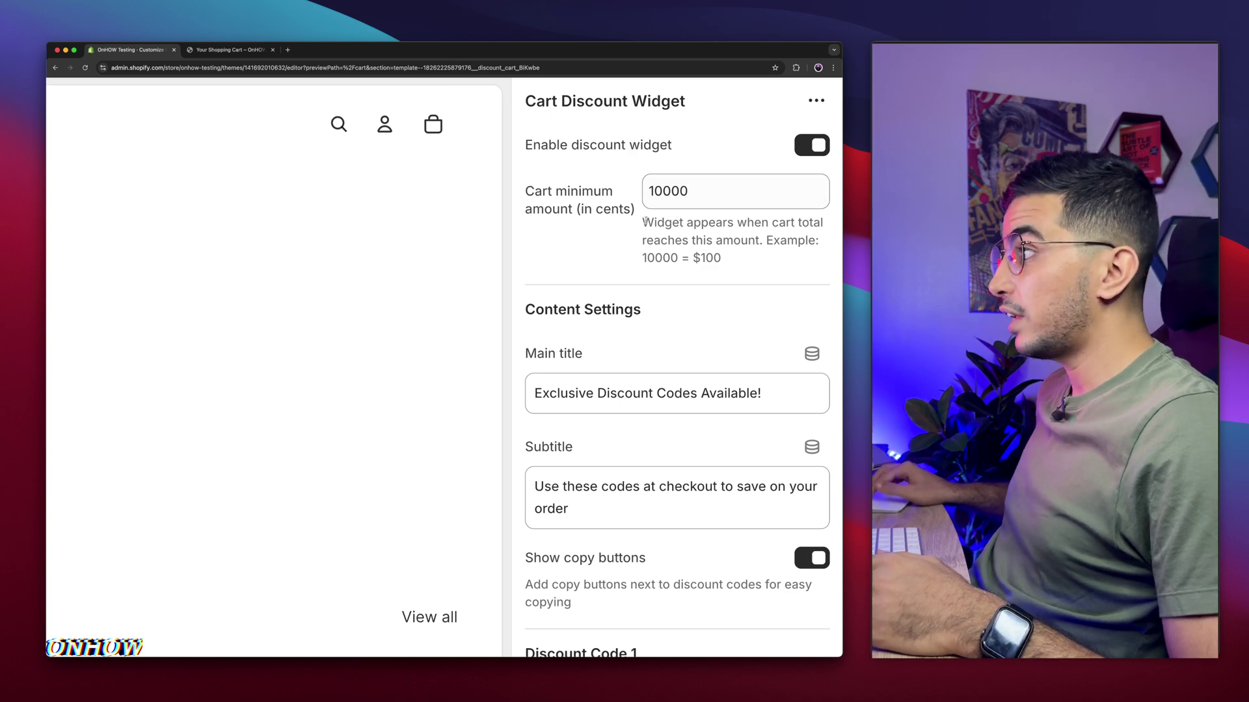
left_click_drag(644, 221, 715, 274)
left_click(715, 274)
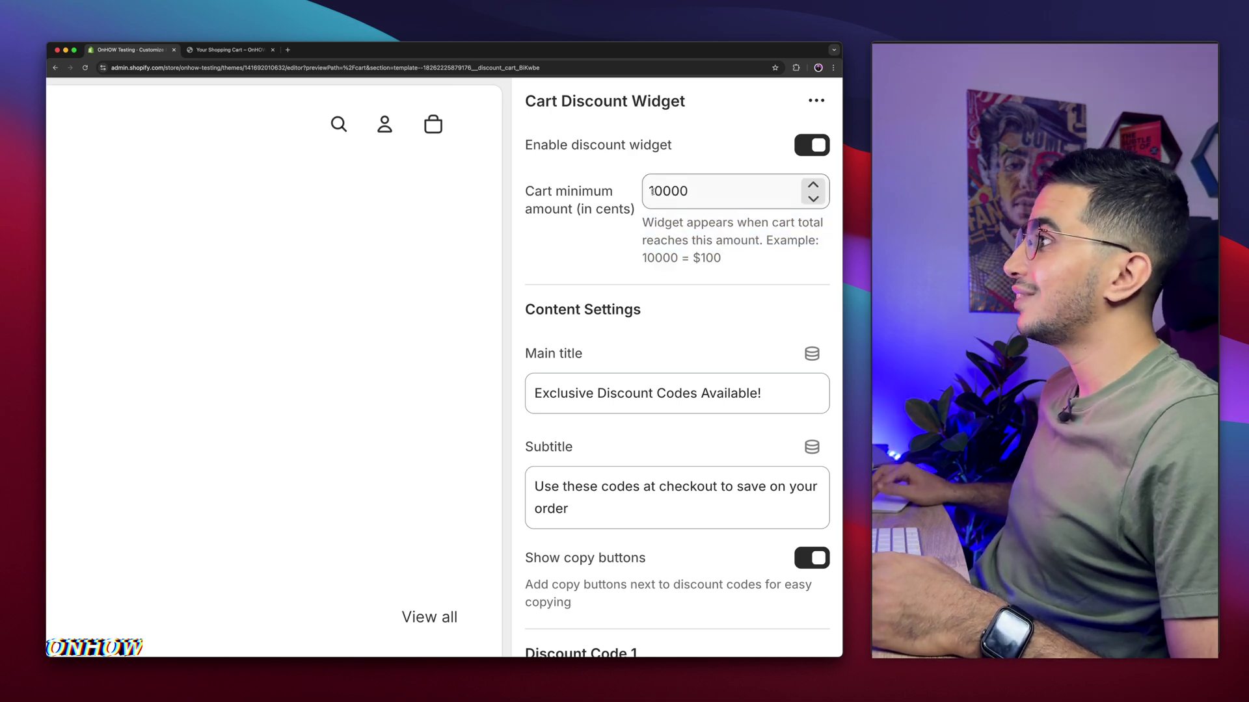
left_click_drag(662, 191, 692, 189)
left_click_drag(696, 255, 731, 259)
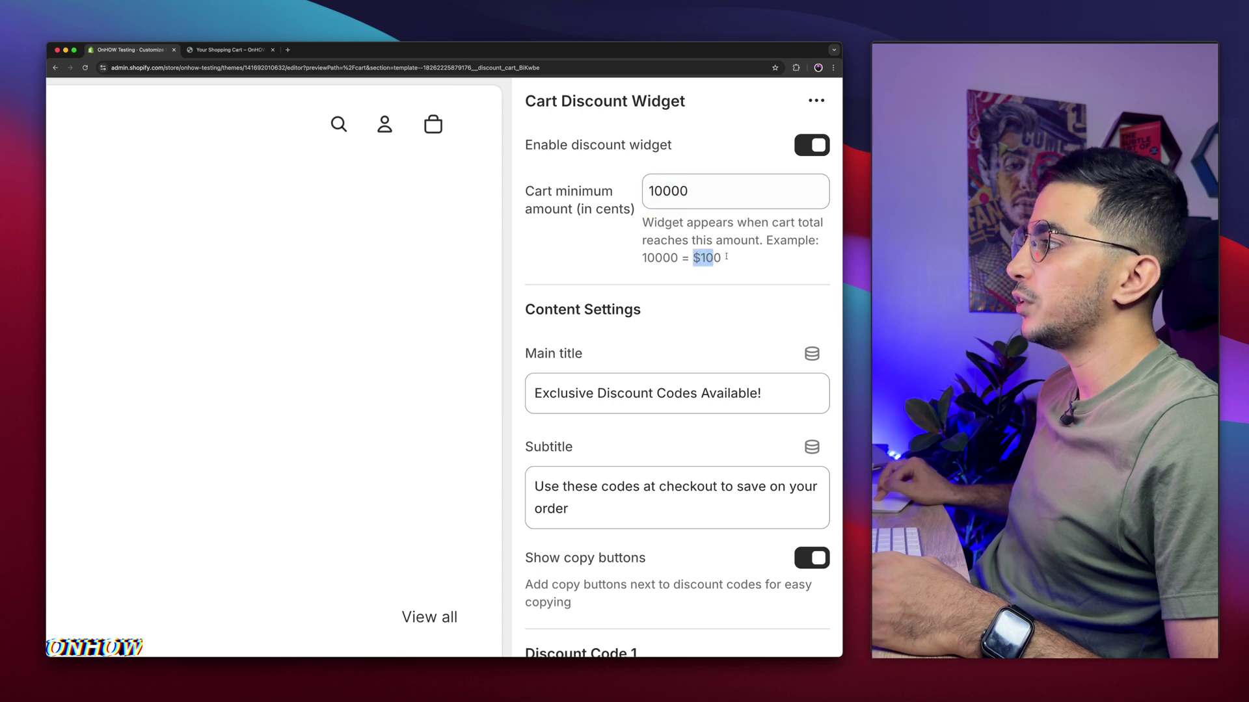
left_click(664, 191)
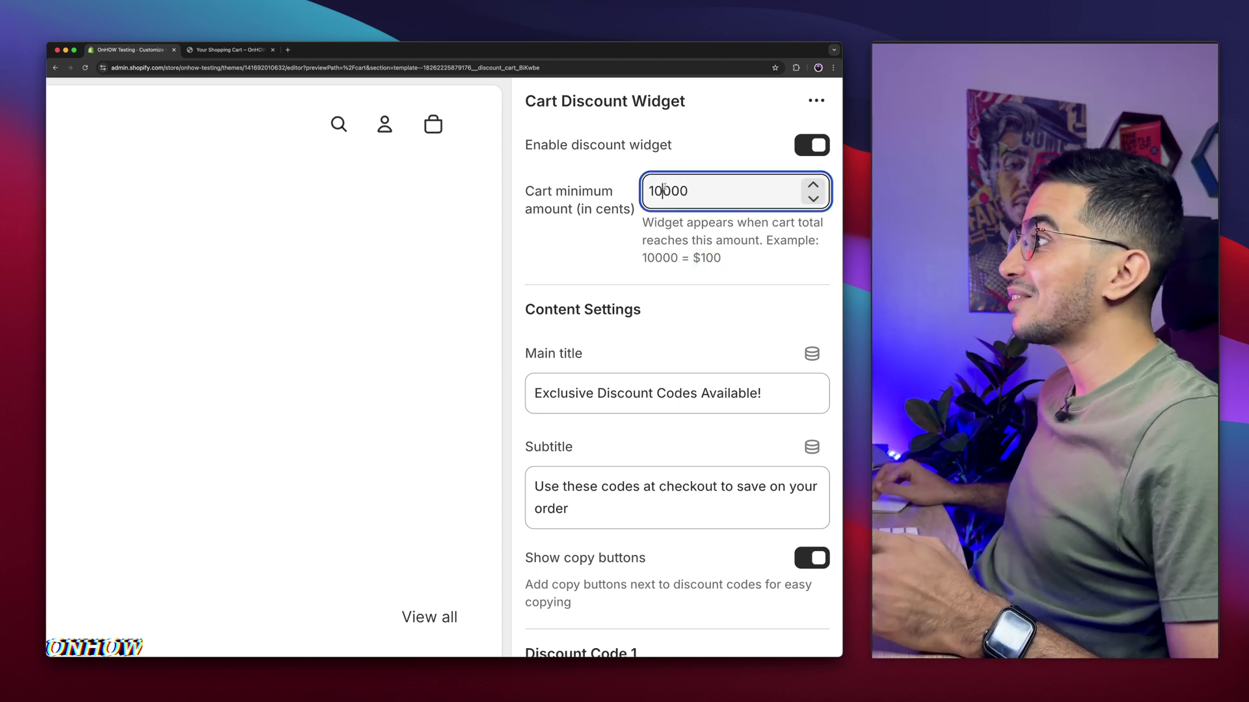
left_click_drag(691, 258, 734, 259)
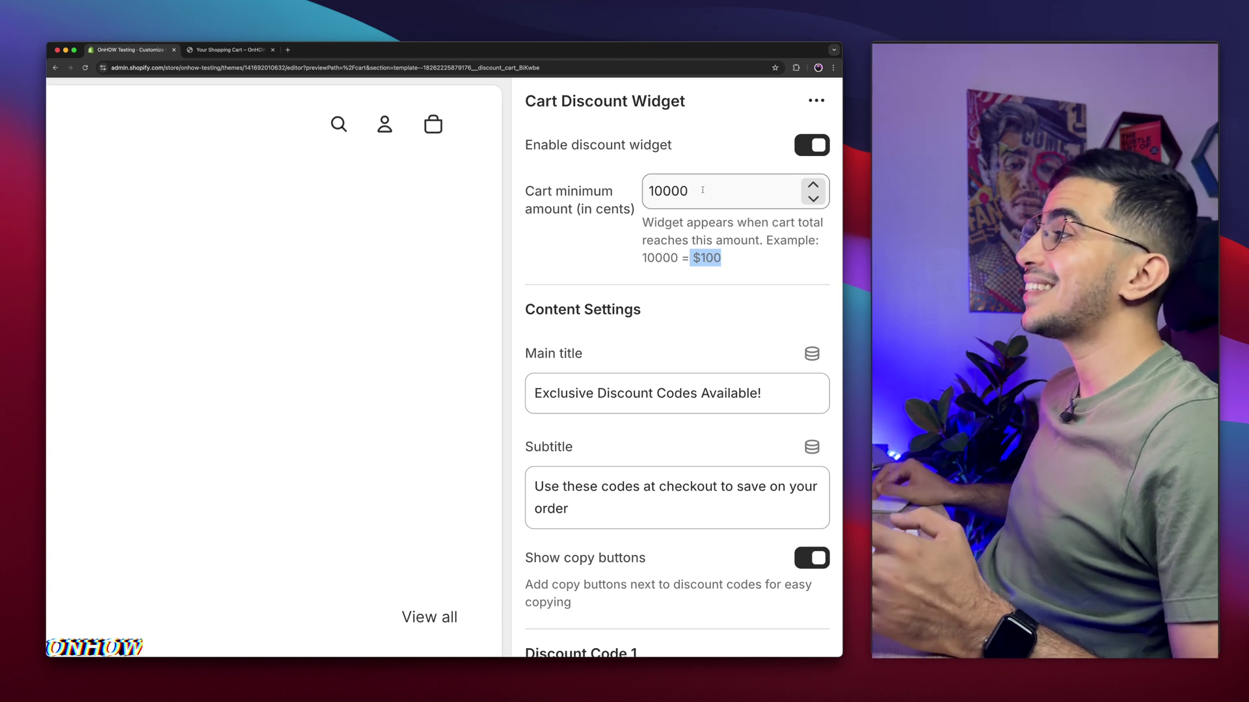
left_click_drag(692, 201, 623, 203)
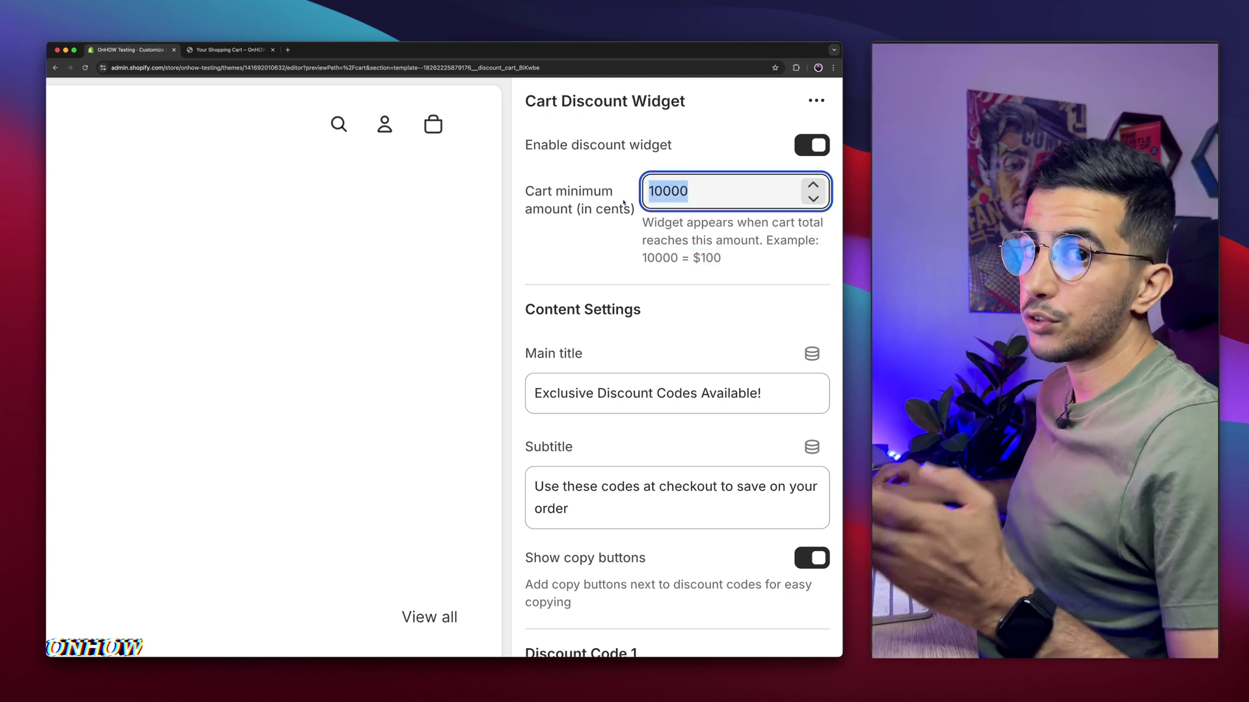
Review the widget's main title, subtitle, SAVE10 code and 10% off description
scroll(612, 221, "down", 4)
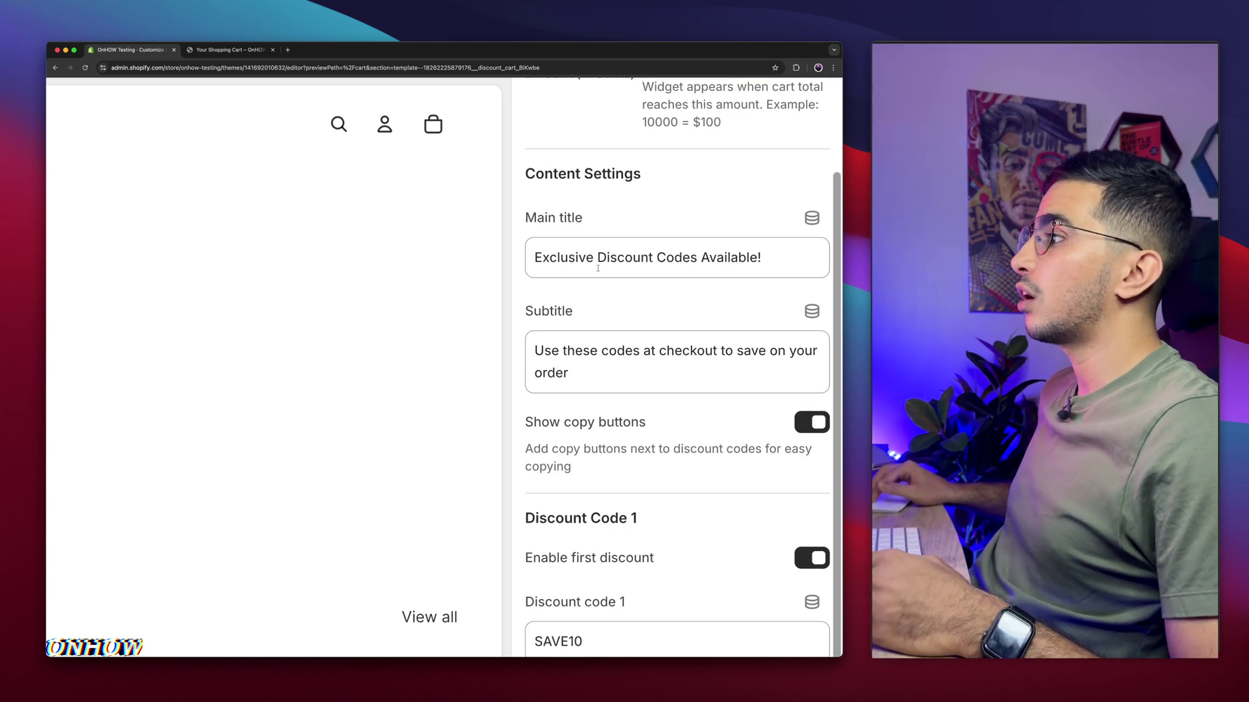
triple_click(590, 258)
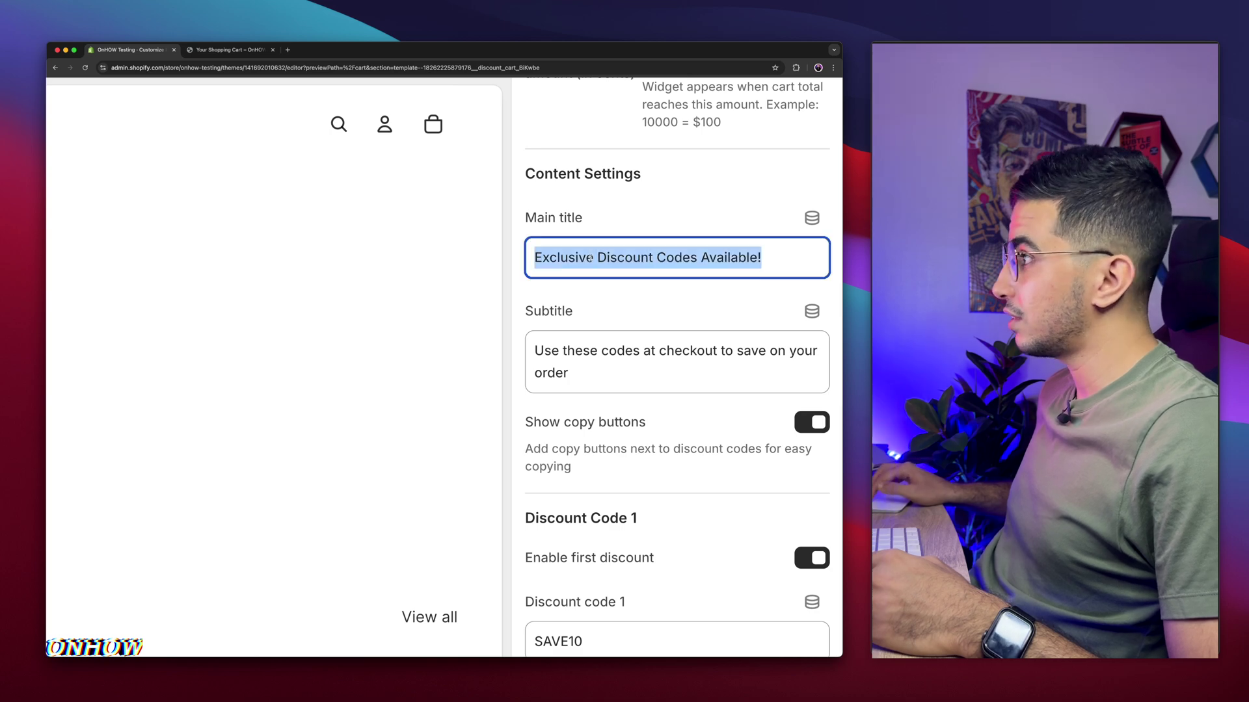
triple_click(597, 363)
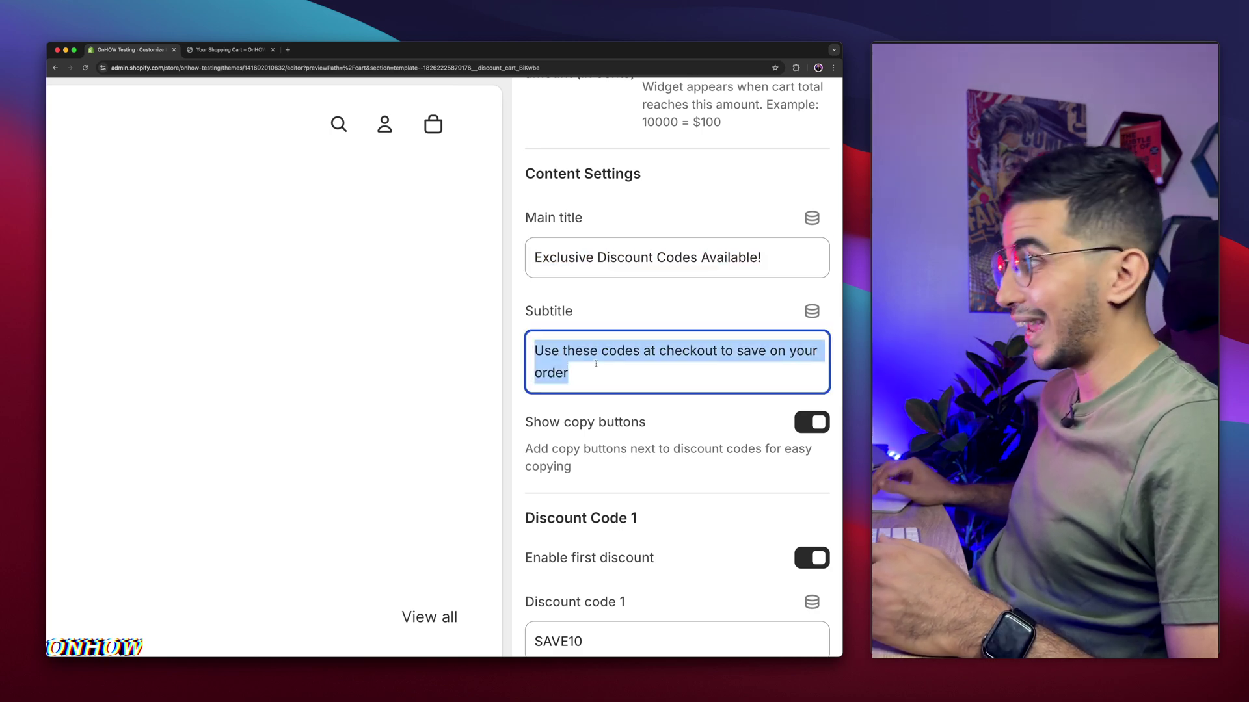
scroll(595, 364, "down", 3)
left_click_drag(522, 319, 721, 318)
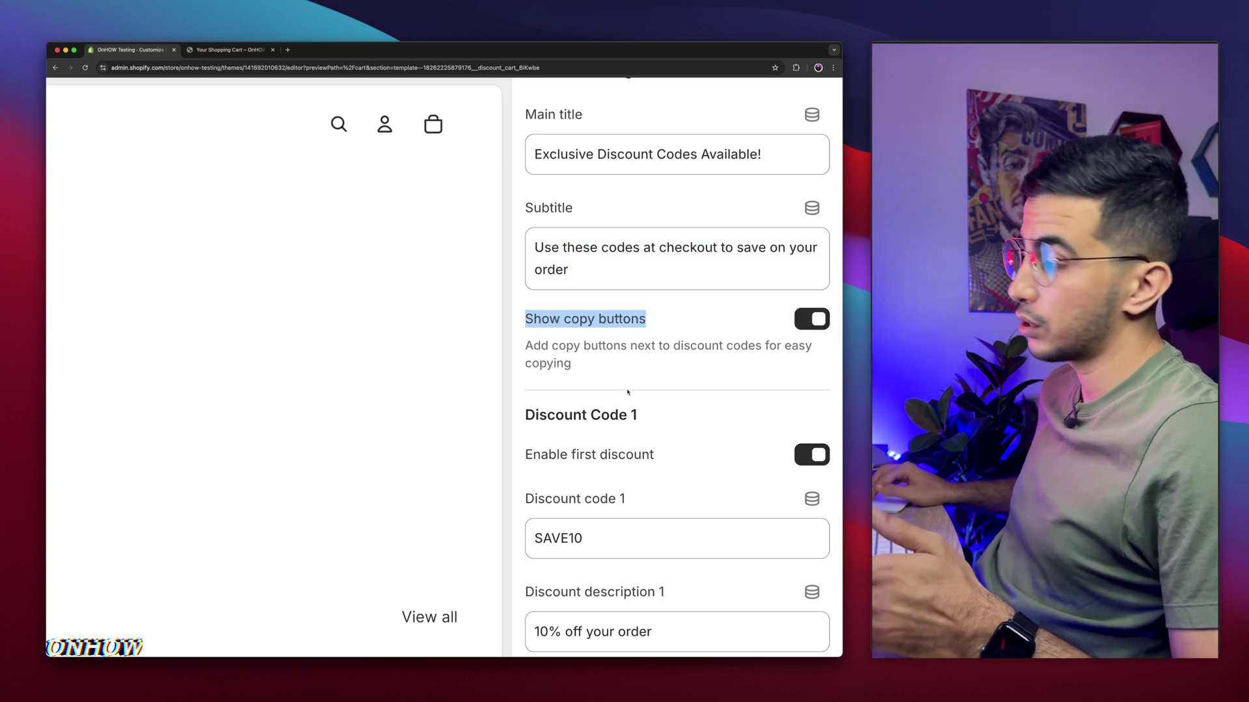
scroll(628, 392, "down", 4)
scroll(554, 265, "down", 1)
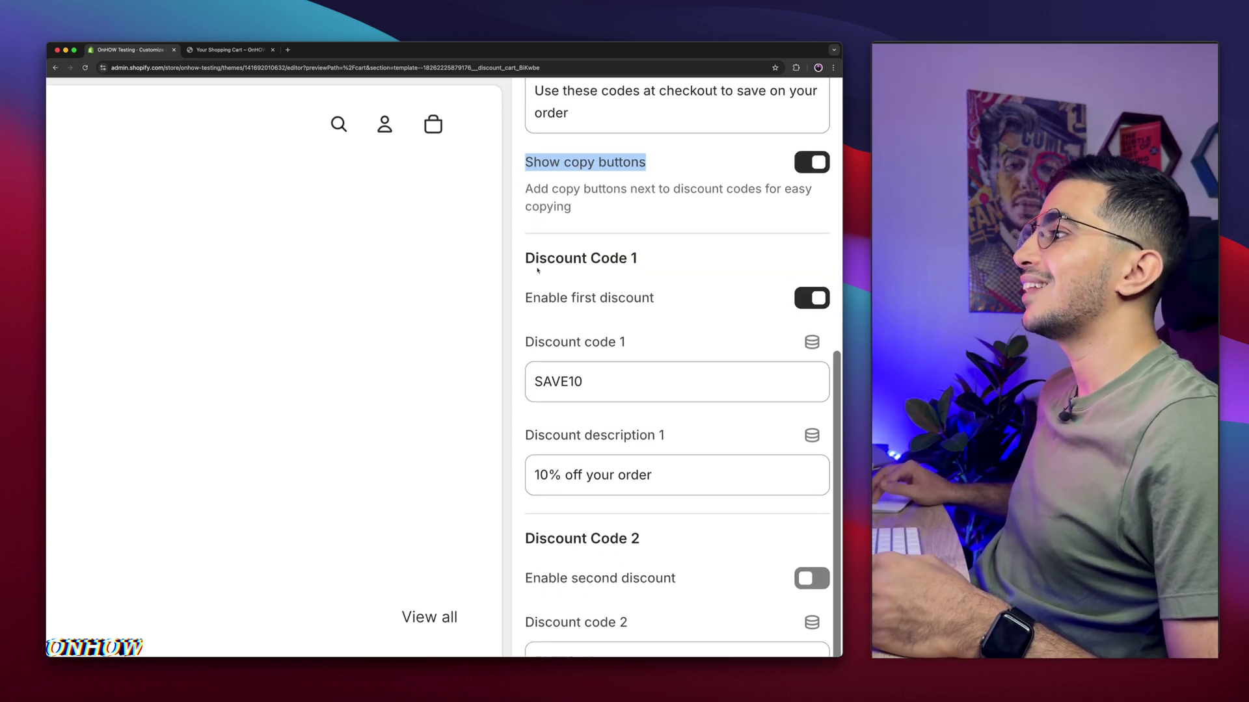
left_click_drag(523, 259, 641, 259)
double_click(598, 367)
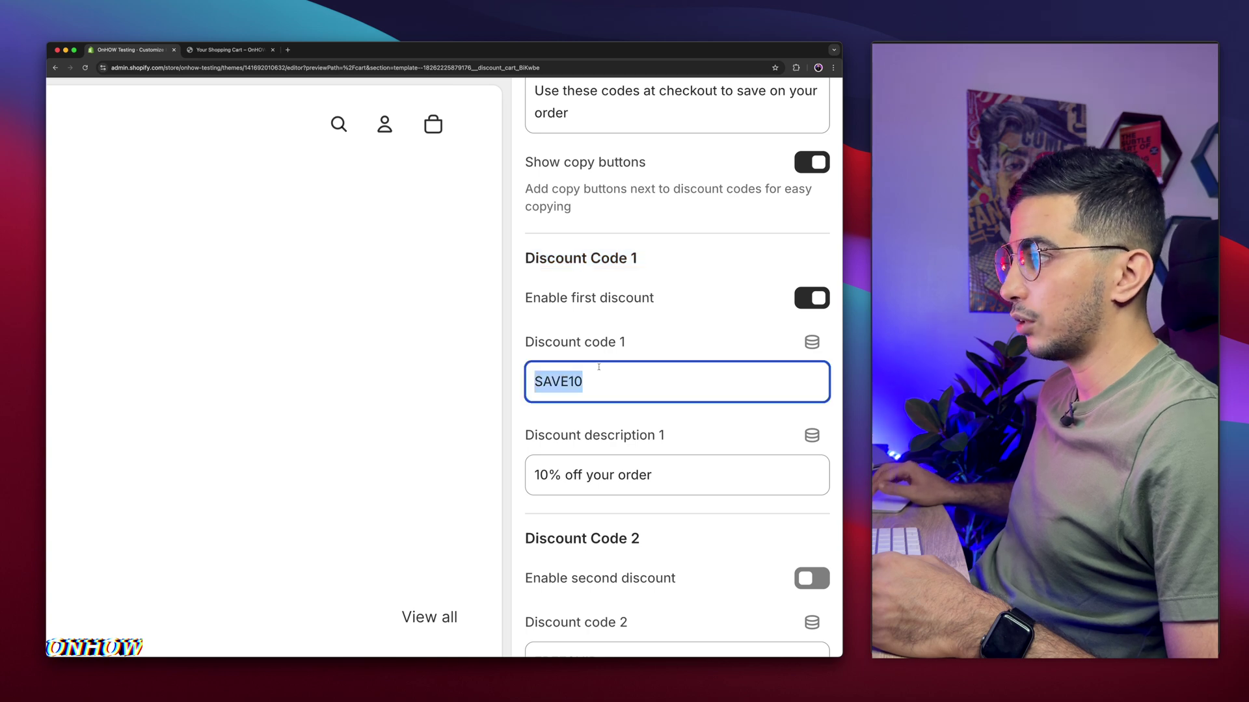
left_click(641, 469)
triple_click(587, 473)
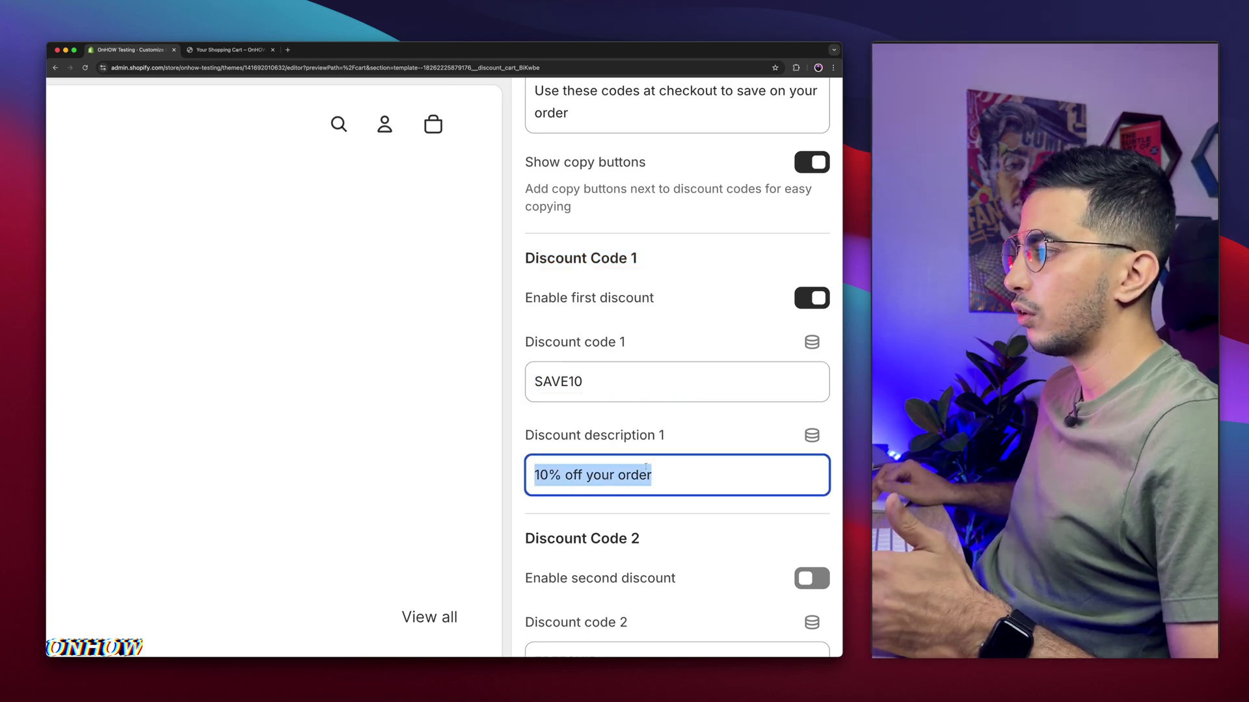
Enable the second (FREESHIP) and third (WELCOME20) discounts and review their descriptions
scroll(646, 466, "down", 8)
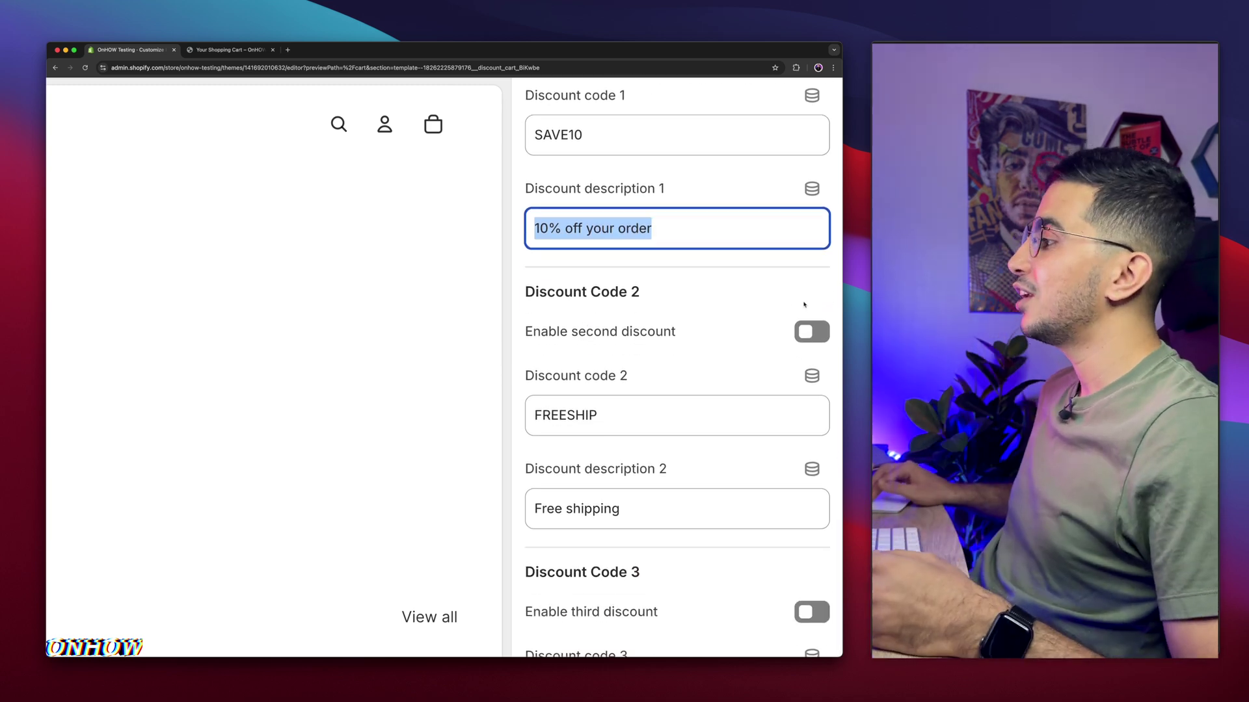
left_click(810, 332)
scroll(588, 422, "down", 2)
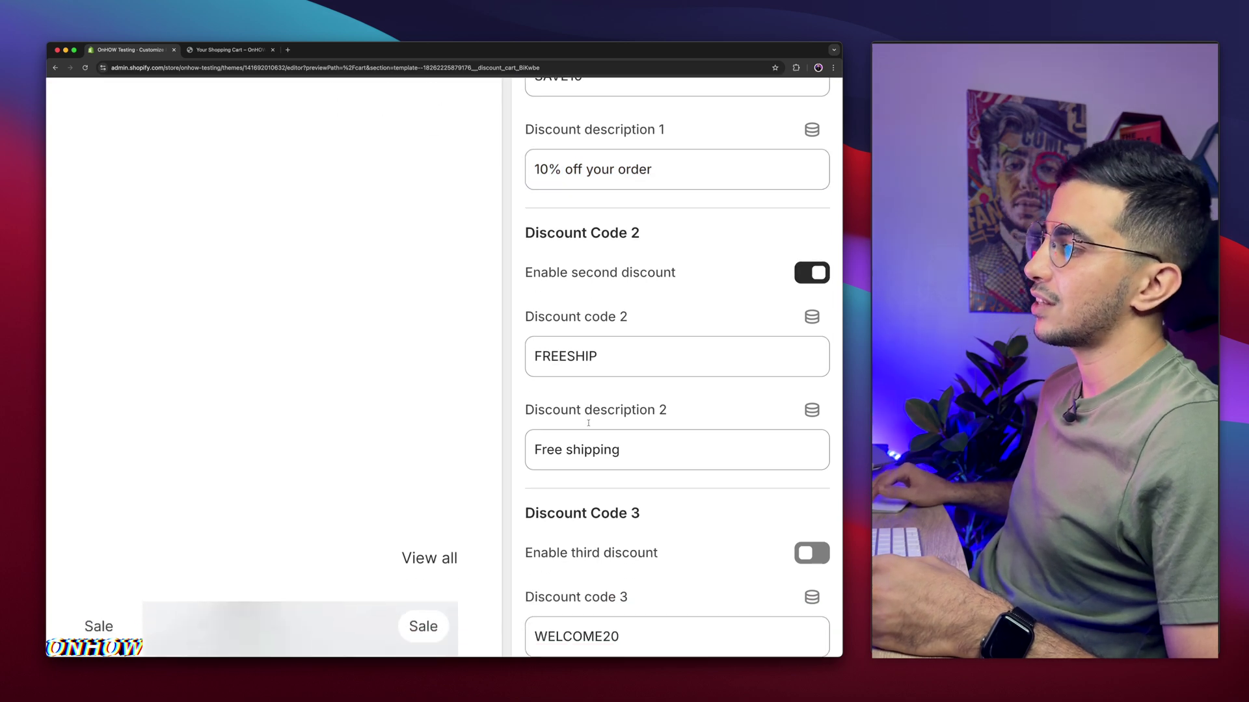
left_click(594, 346)
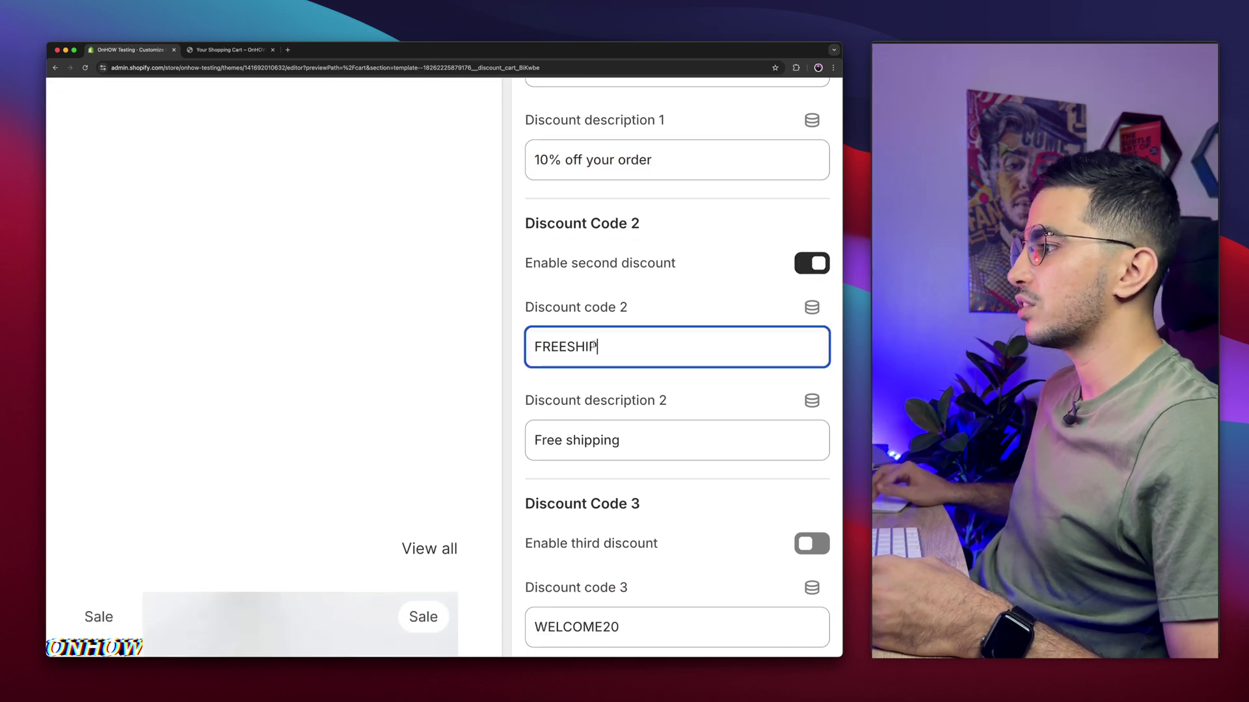
triple_click(657, 433)
scroll(657, 433, "down", 3)
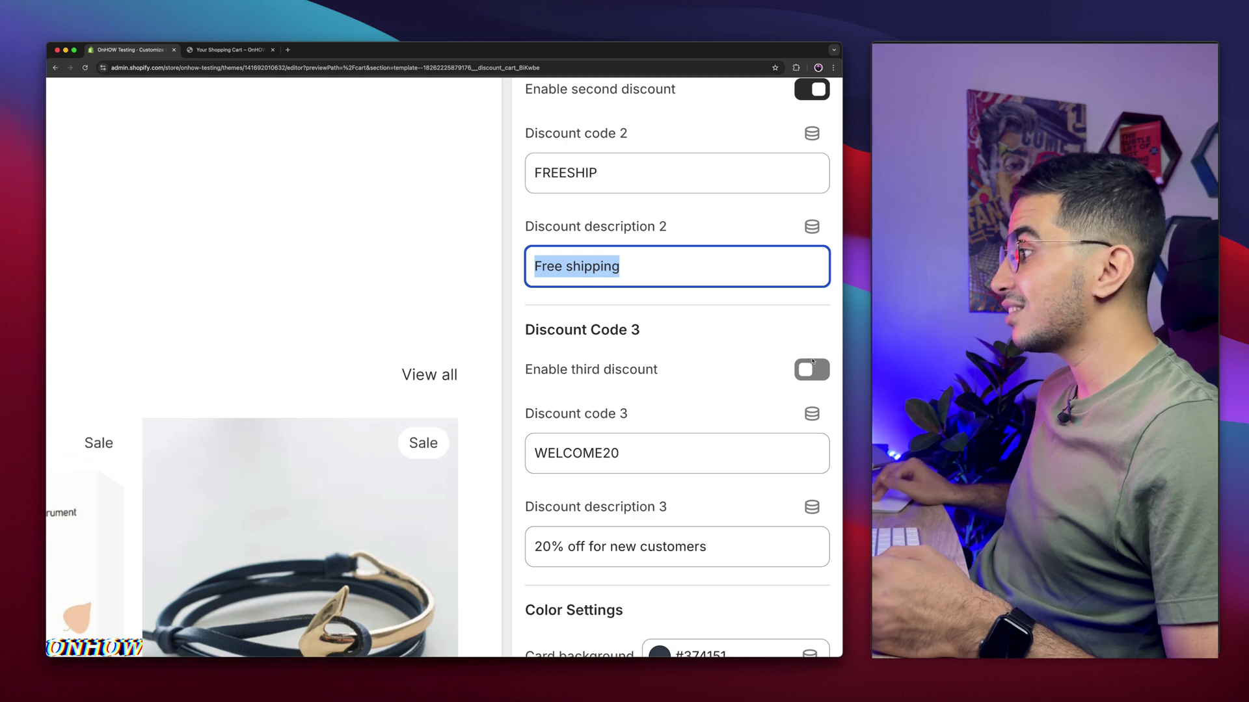
left_click(812, 370)
scroll(628, 454, "down", 2)
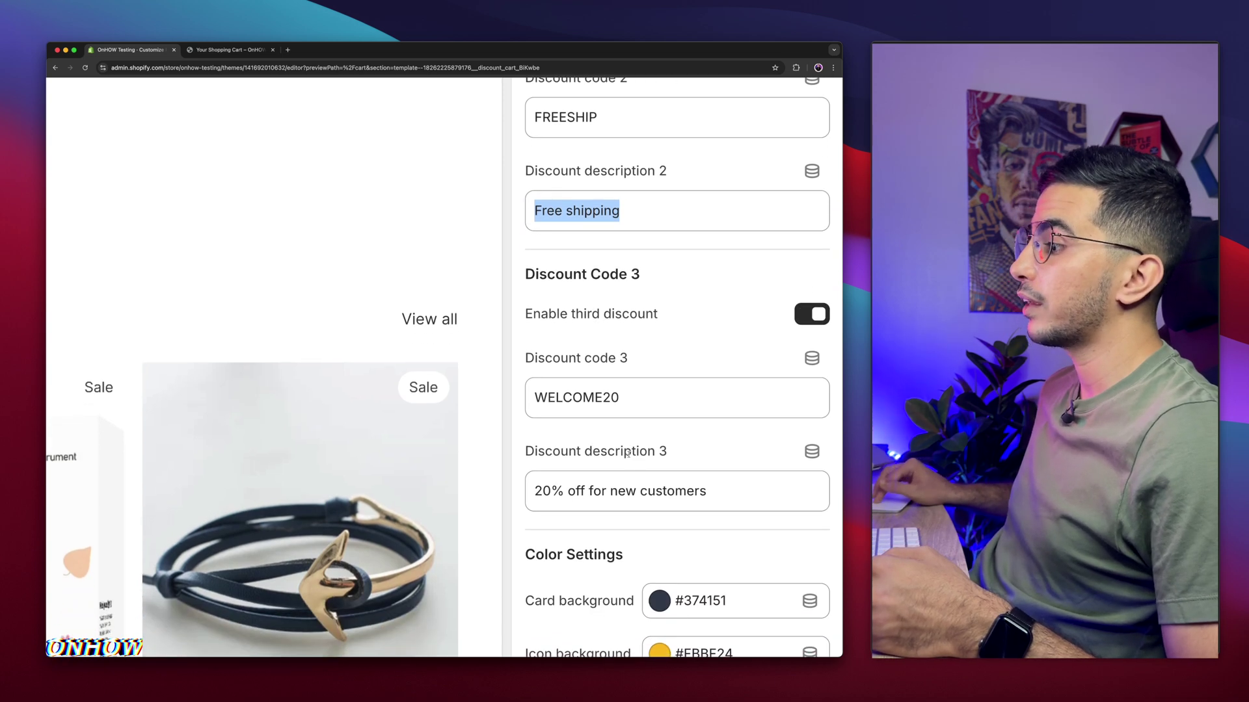
triple_click(547, 488)
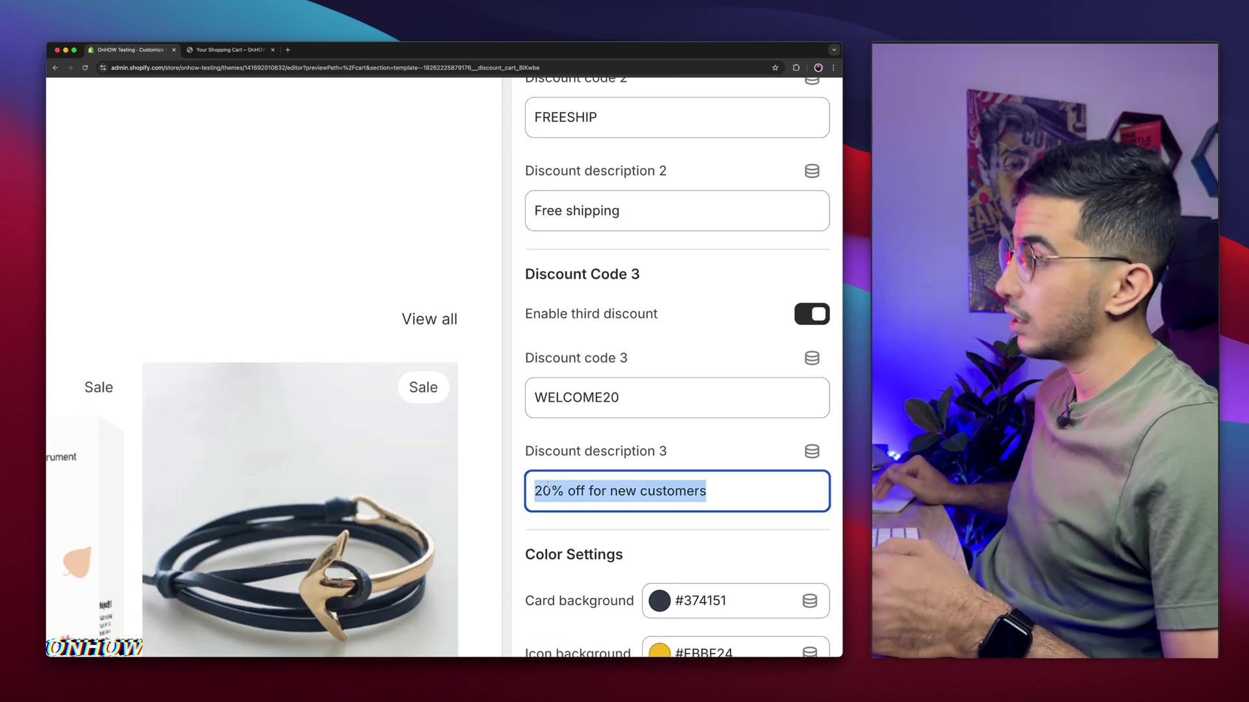
Review the Color Settings and save the Cart Discount Widget with all three codes enabled
scroll(602, 436, "down", 10)
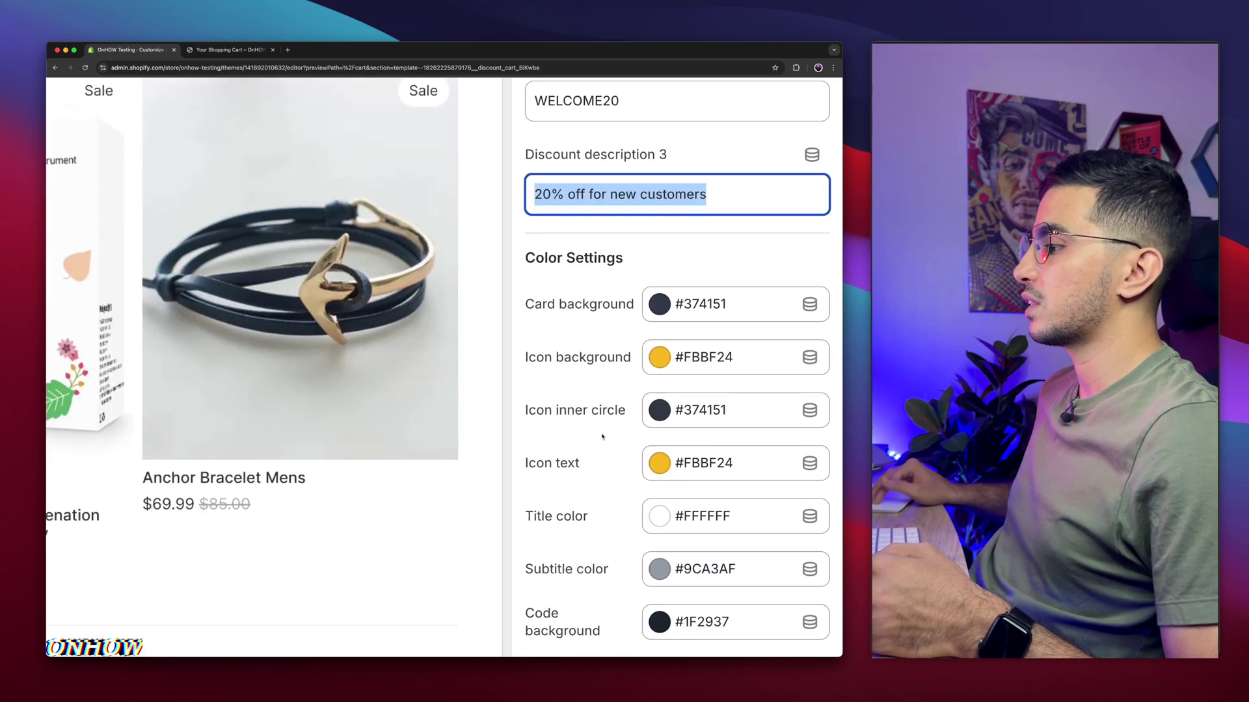
scroll(602, 437, "up", 5)
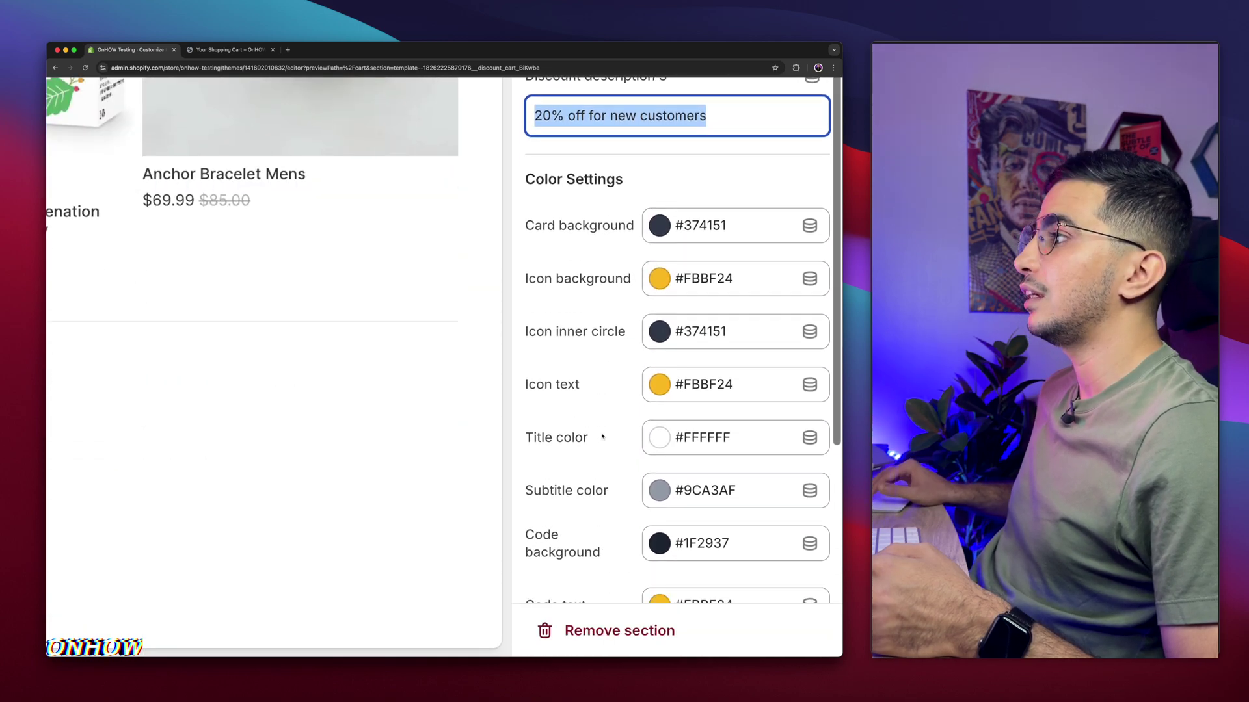
scroll(803, 495, "up", 5)
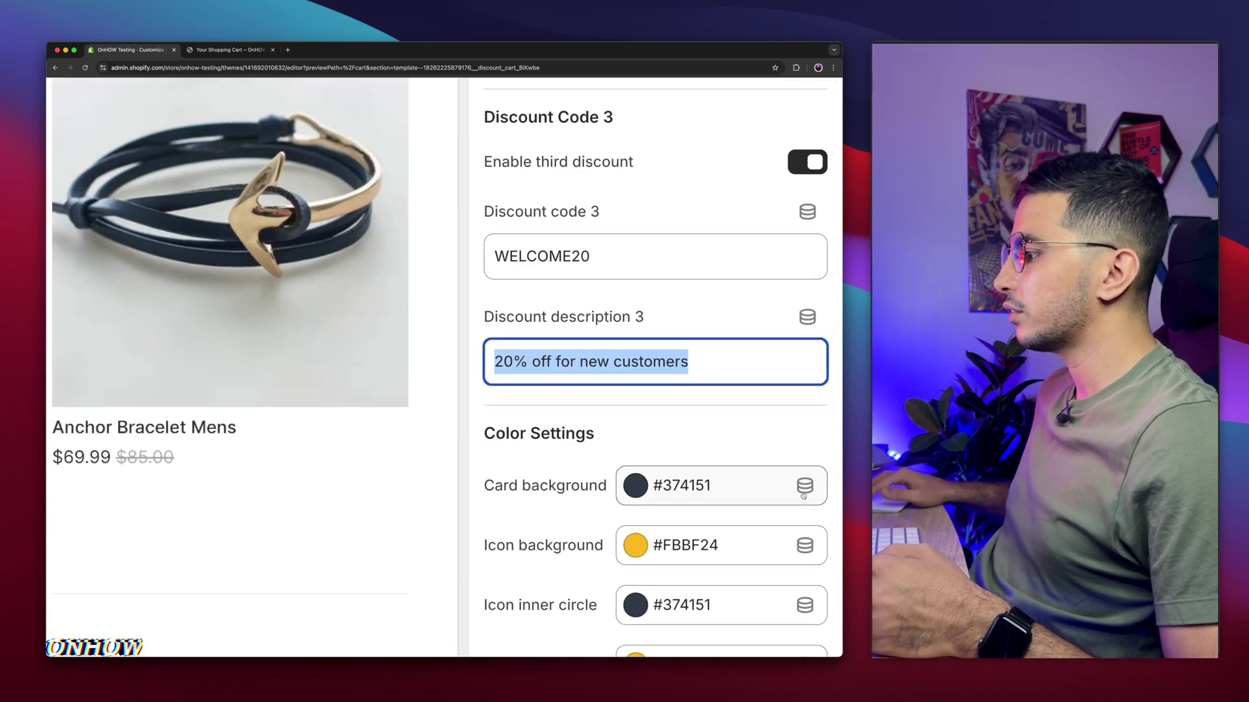
scroll(803, 496, "down", 3)
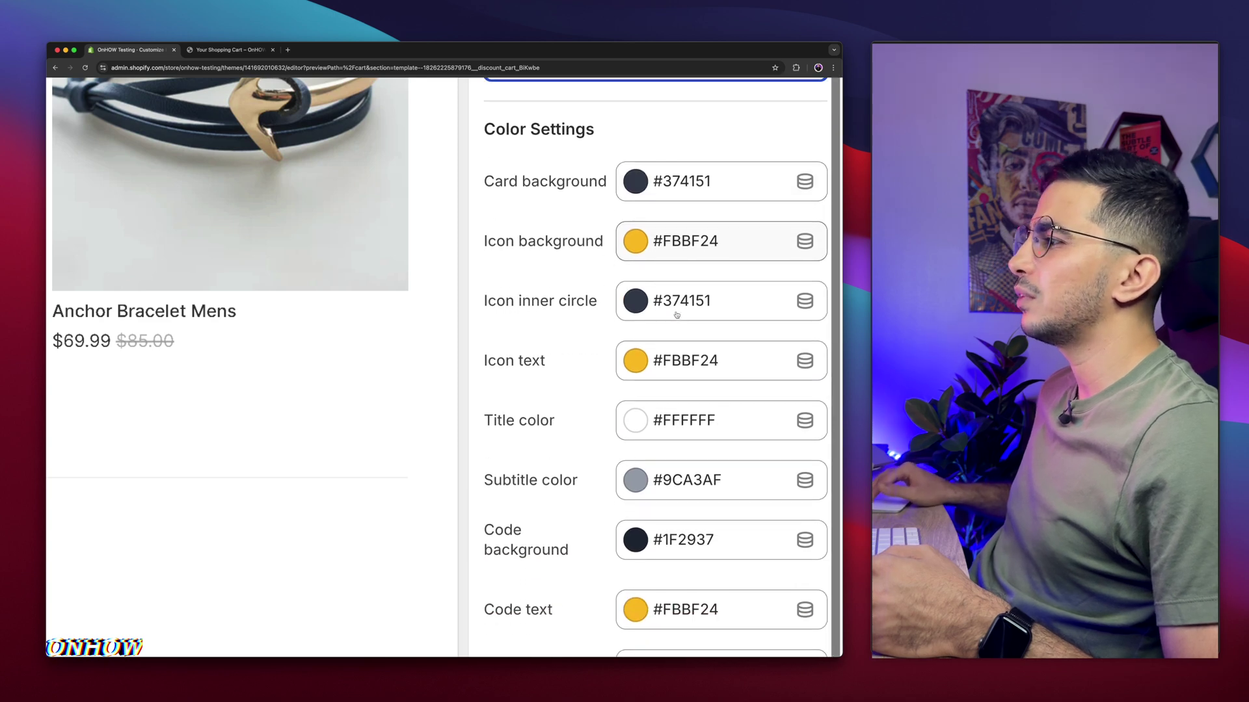
scroll(547, 317, "down", 1)
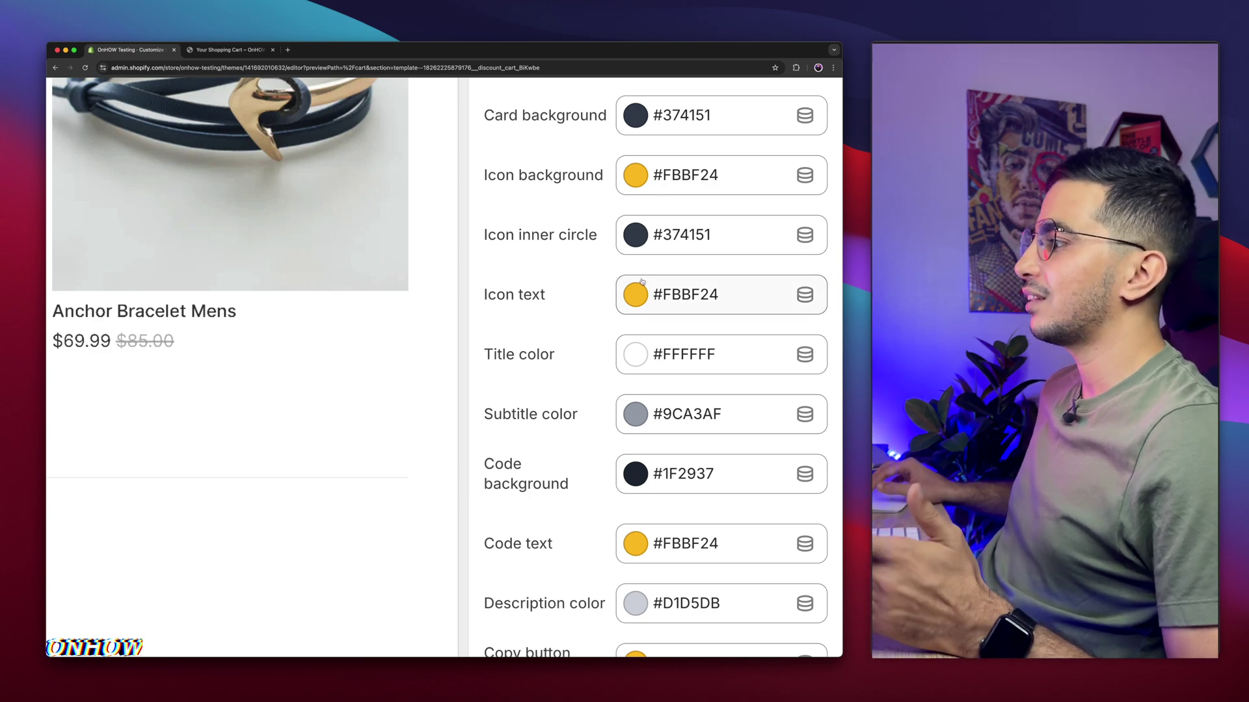
left_click(826, 89)
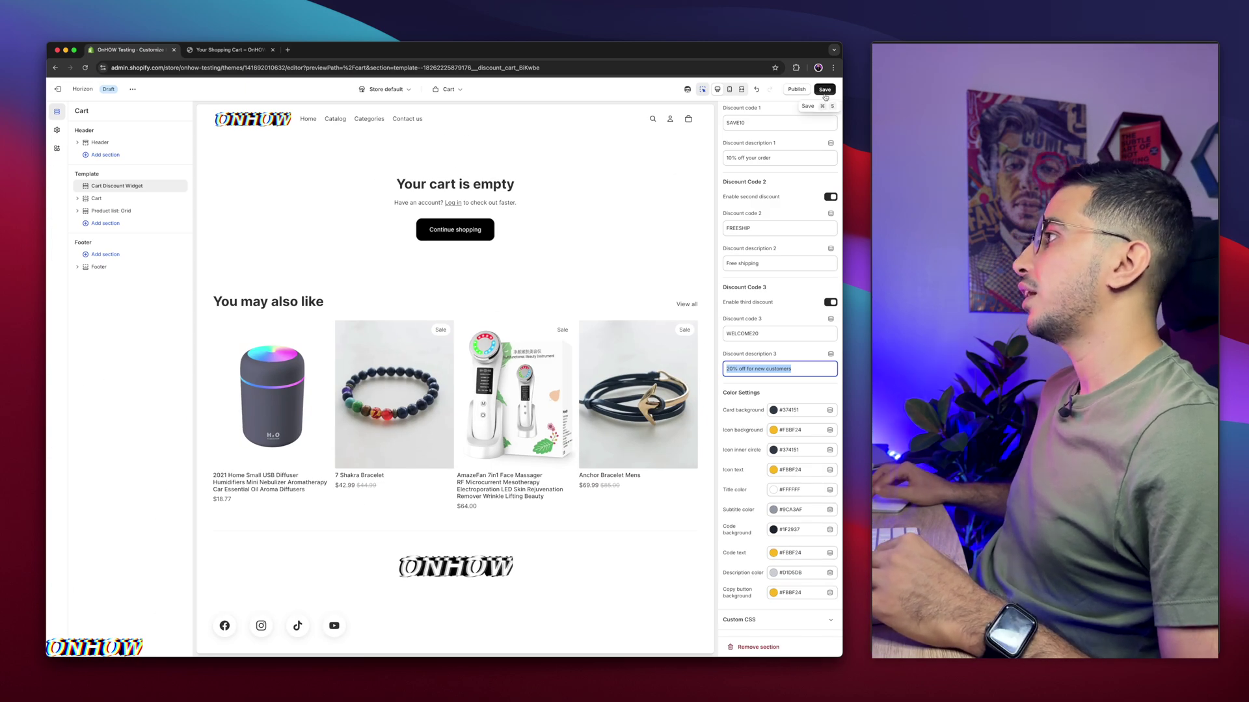
On the live cart page, copy the FREESHIP and WELCOME20 codes, then reset zoom
left_click(203, 52)
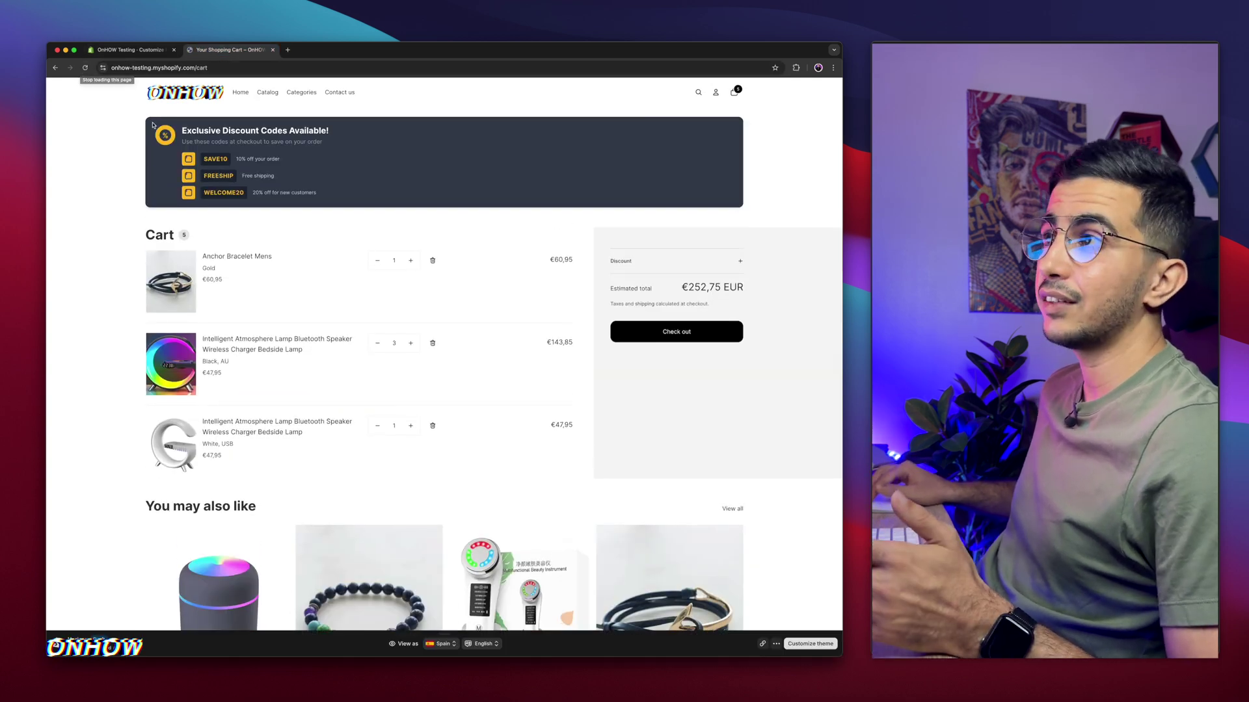
scroll(153, 125, "up", 5)
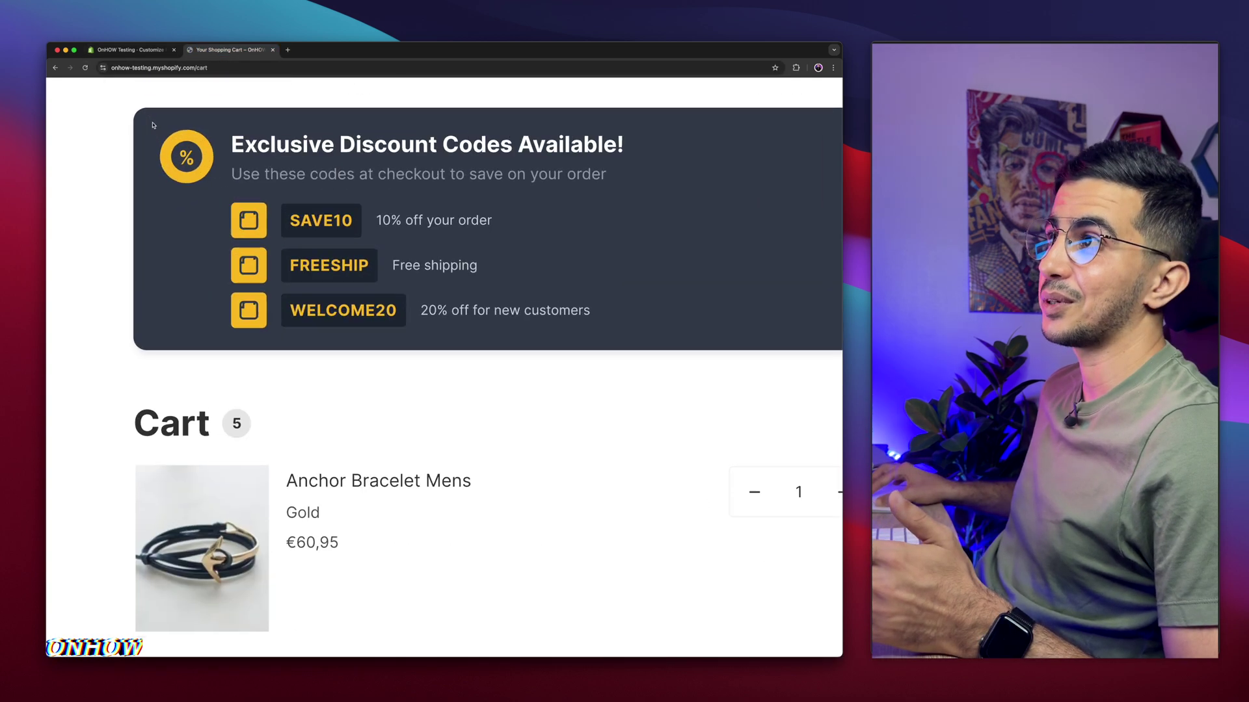
left_click(248, 266)
left_click(248, 312)
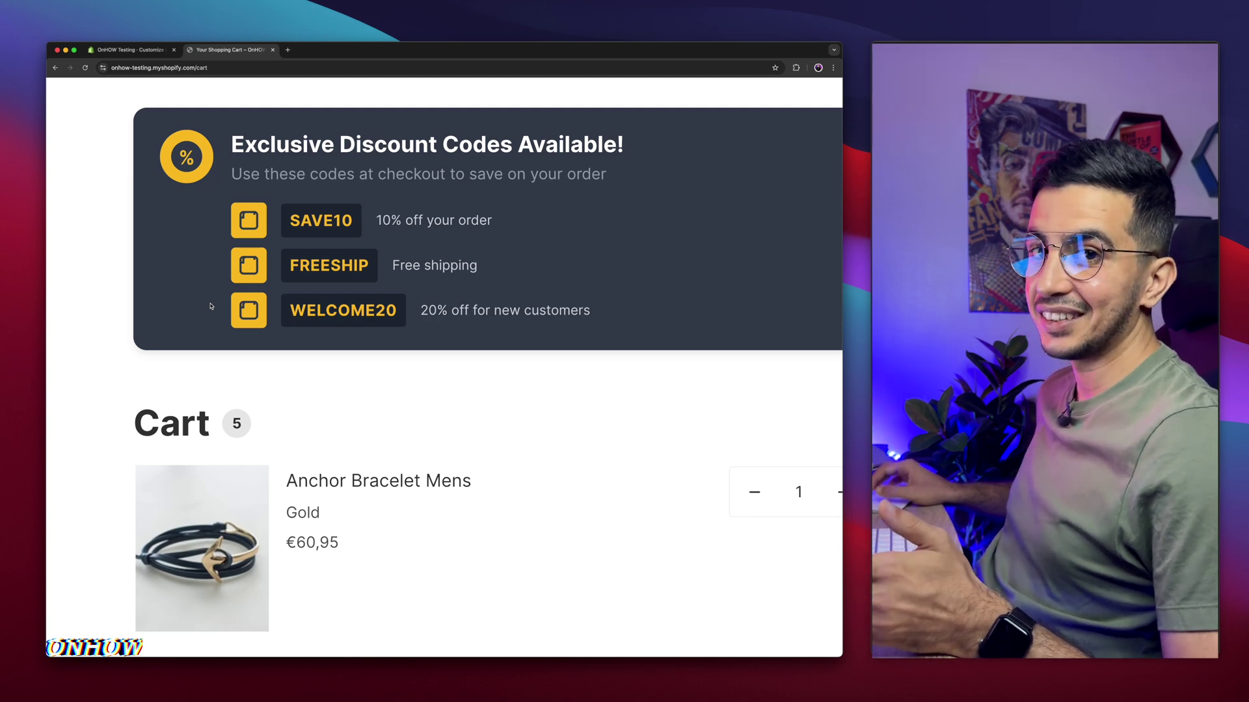
key("super+0")
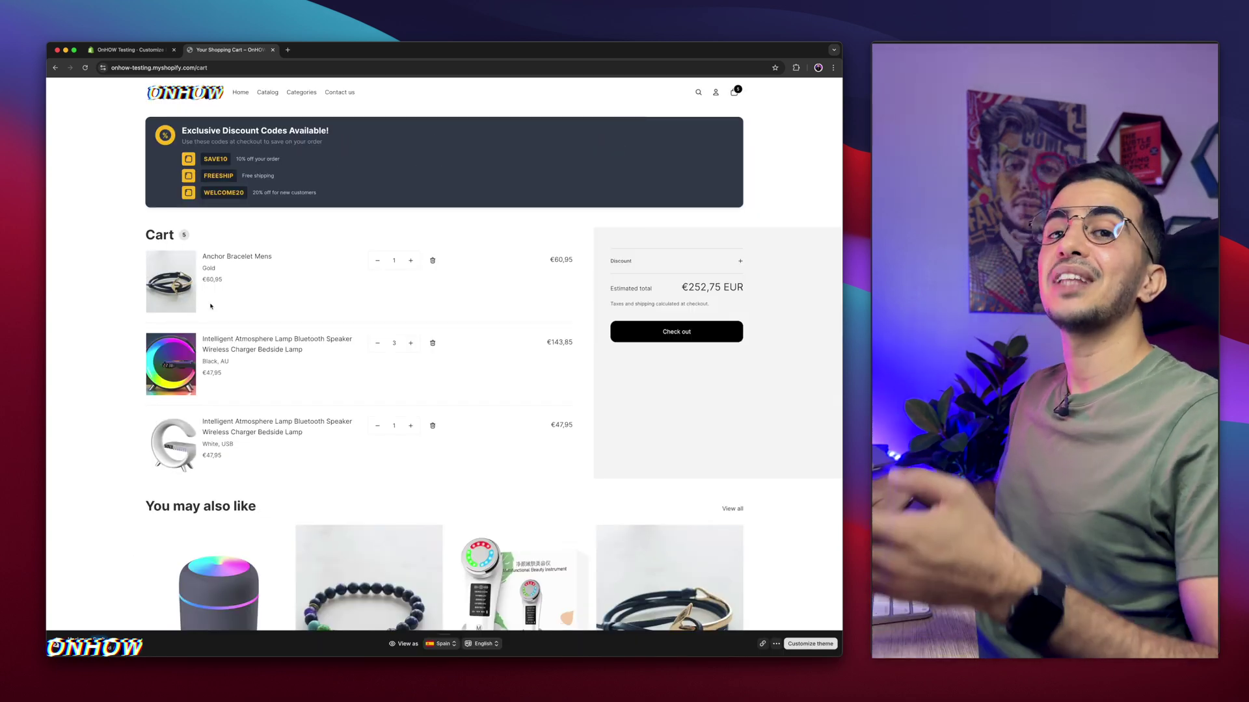